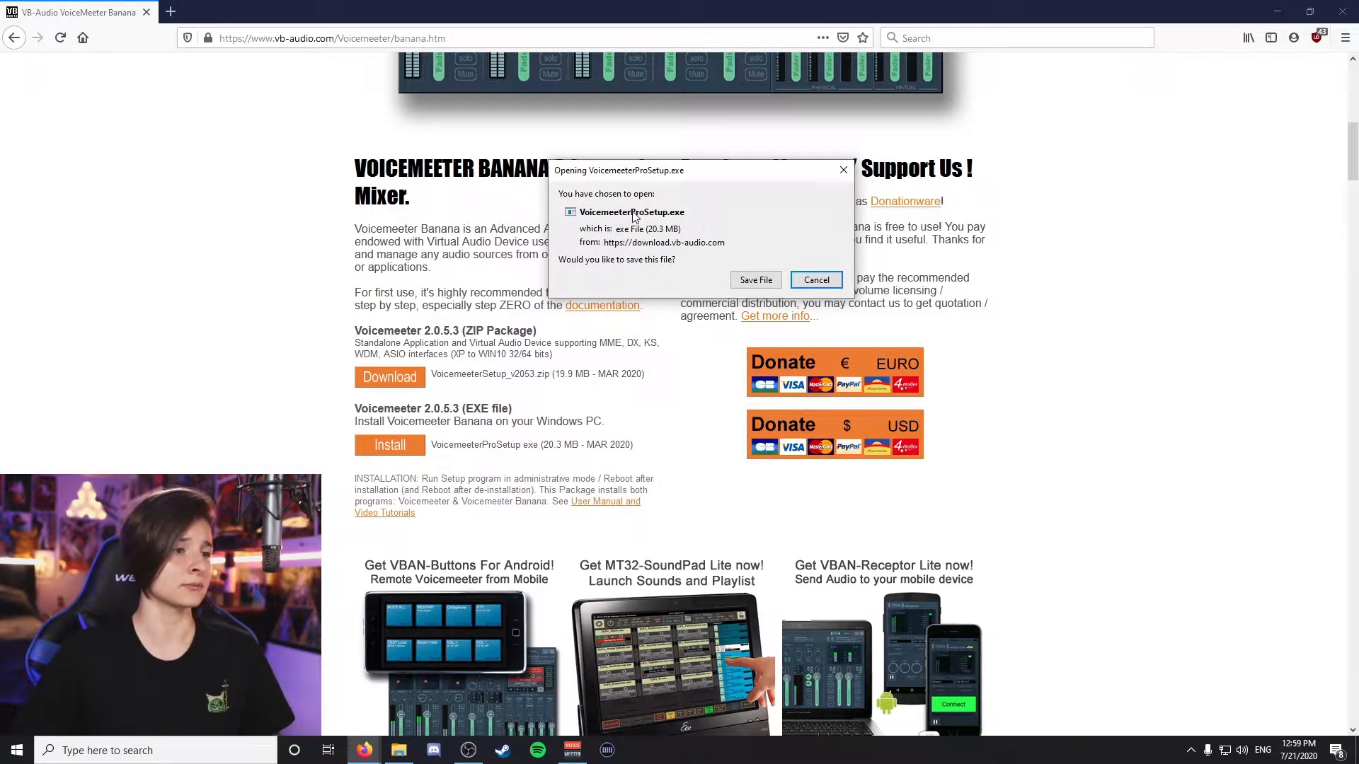
Step: Save the VoicemeeterProSetup.exe installer, minimise the browser, and switch to Voicemeeter Banana
click(756, 280)
click(1277, 11)
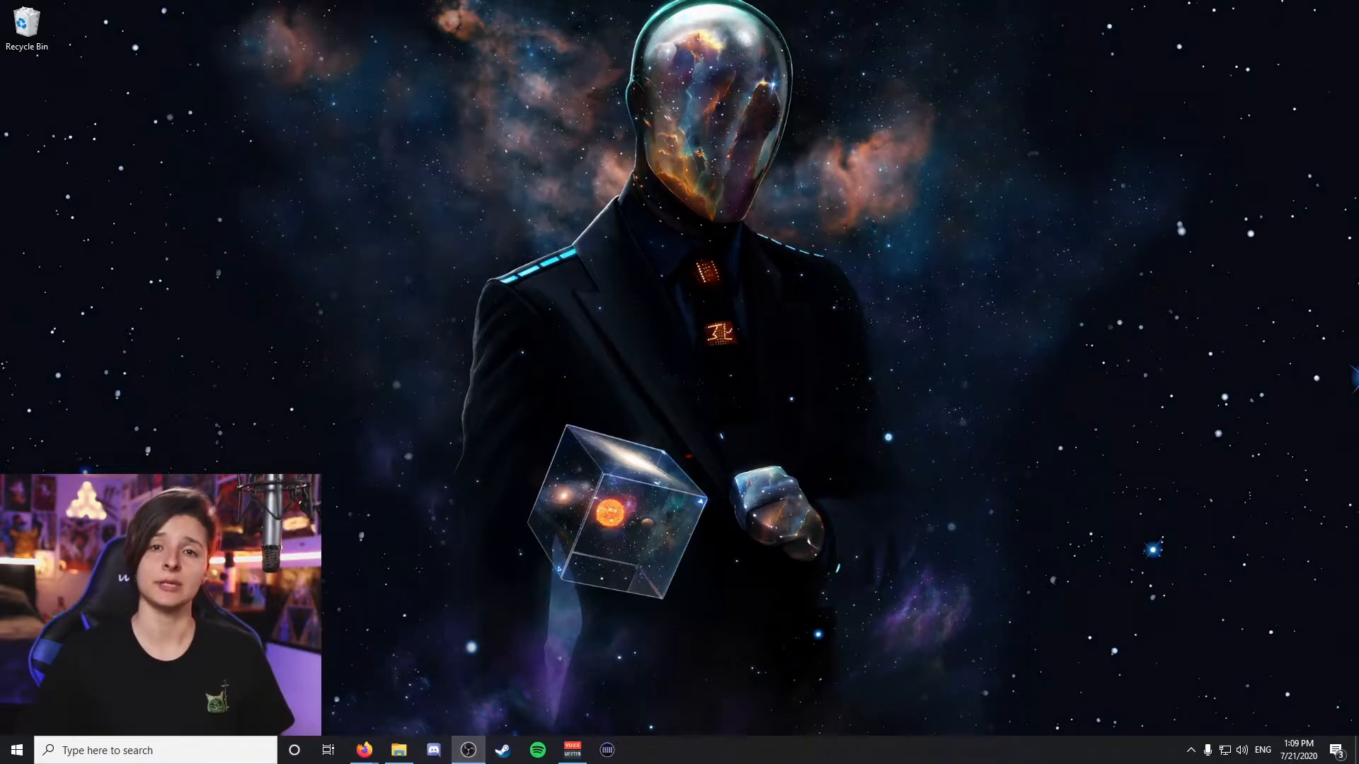
click(573, 752)
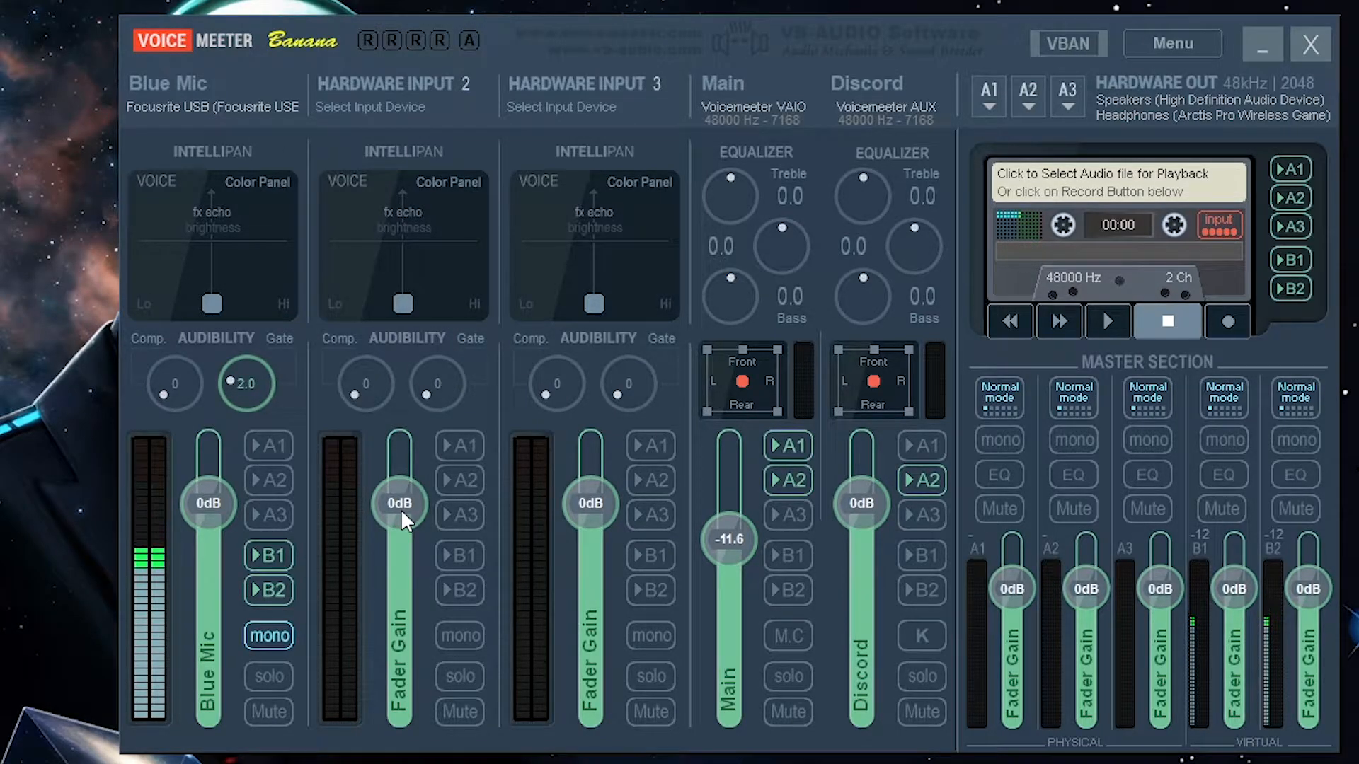
Step: Try lowering Hardware Input 2's fader gain to -14.7 dB and reset it to 0 dB
drag(399, 508, 402, 525)
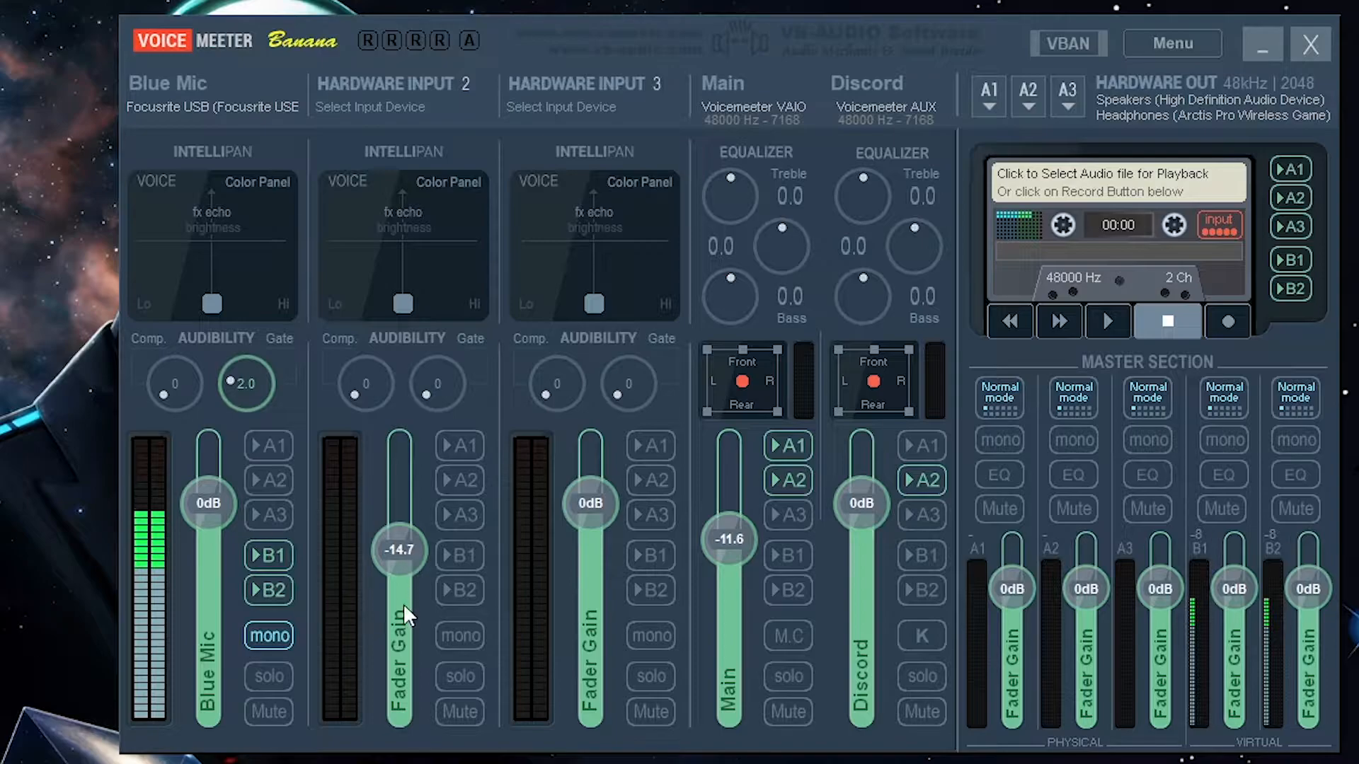
double_click(398, 560)
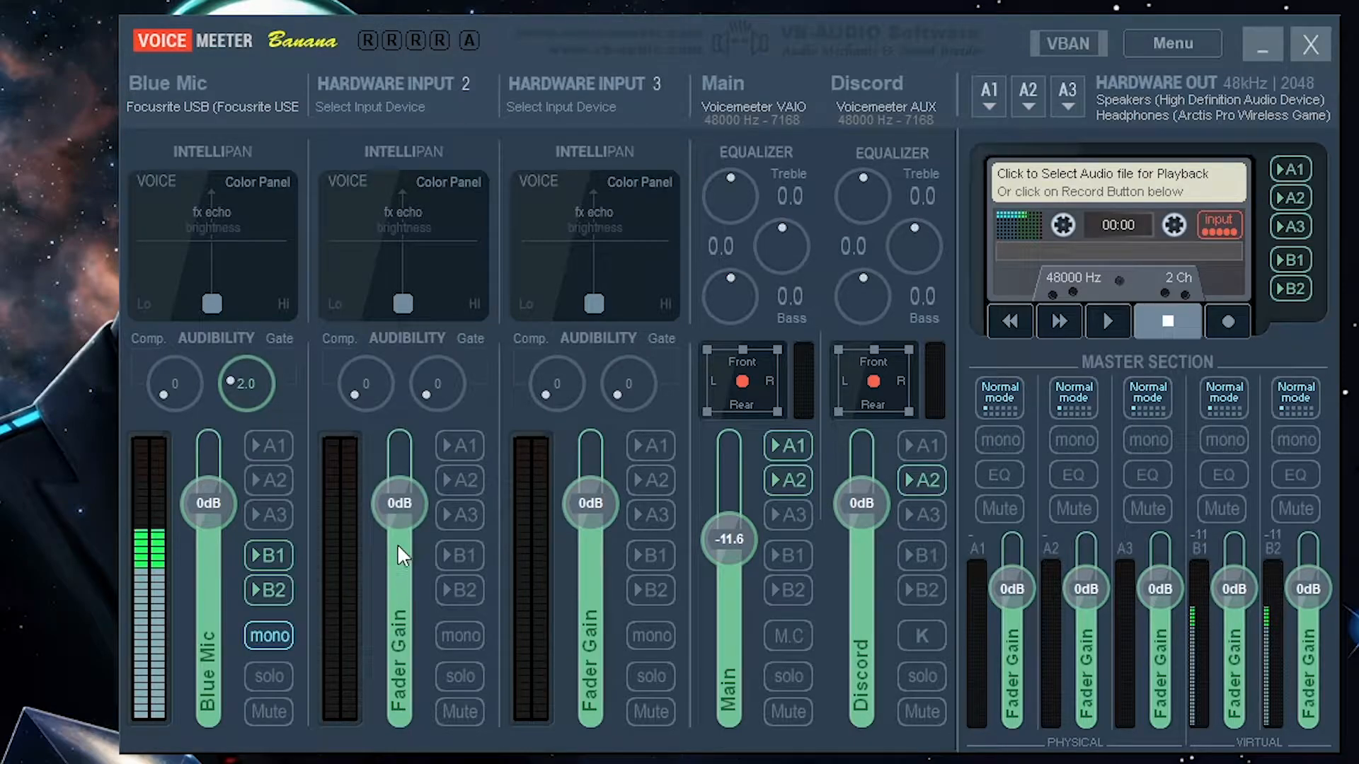
right_click(388, 502)
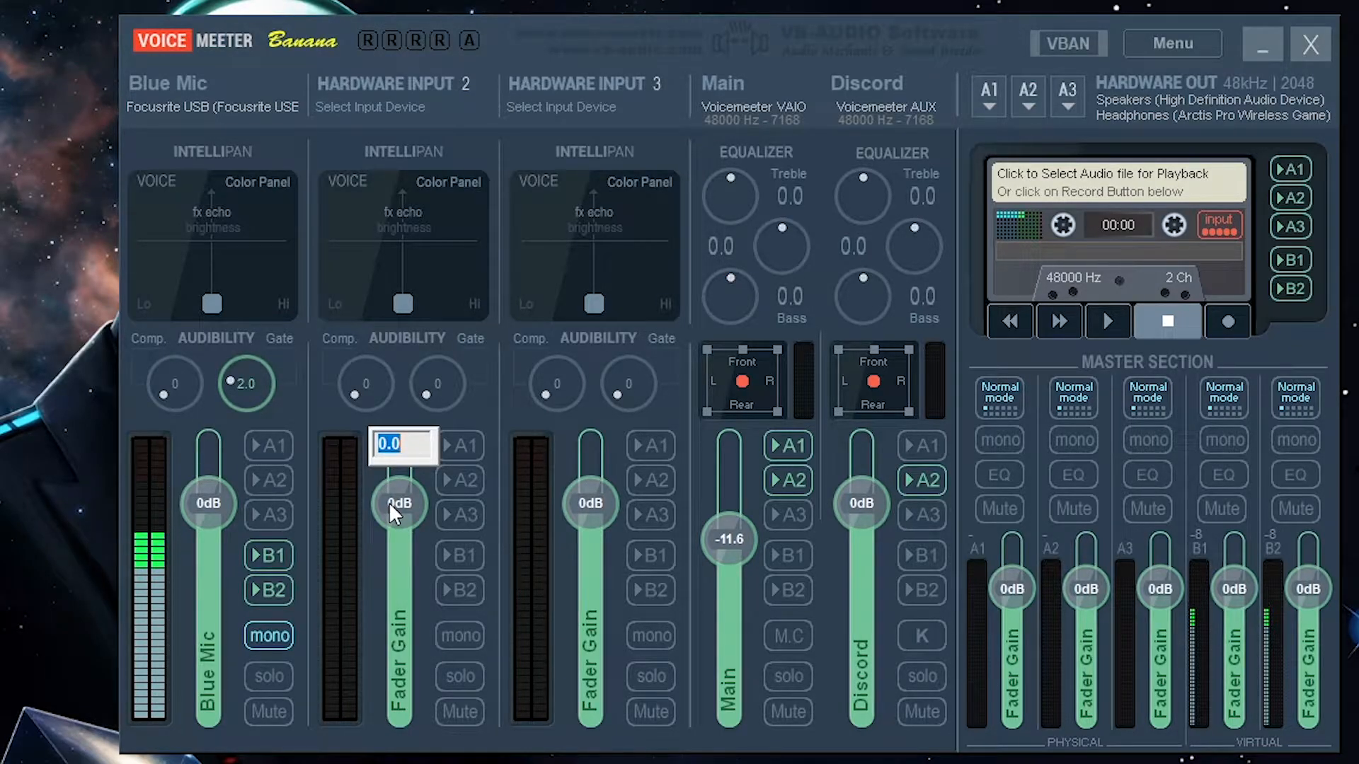
click(389, 503)
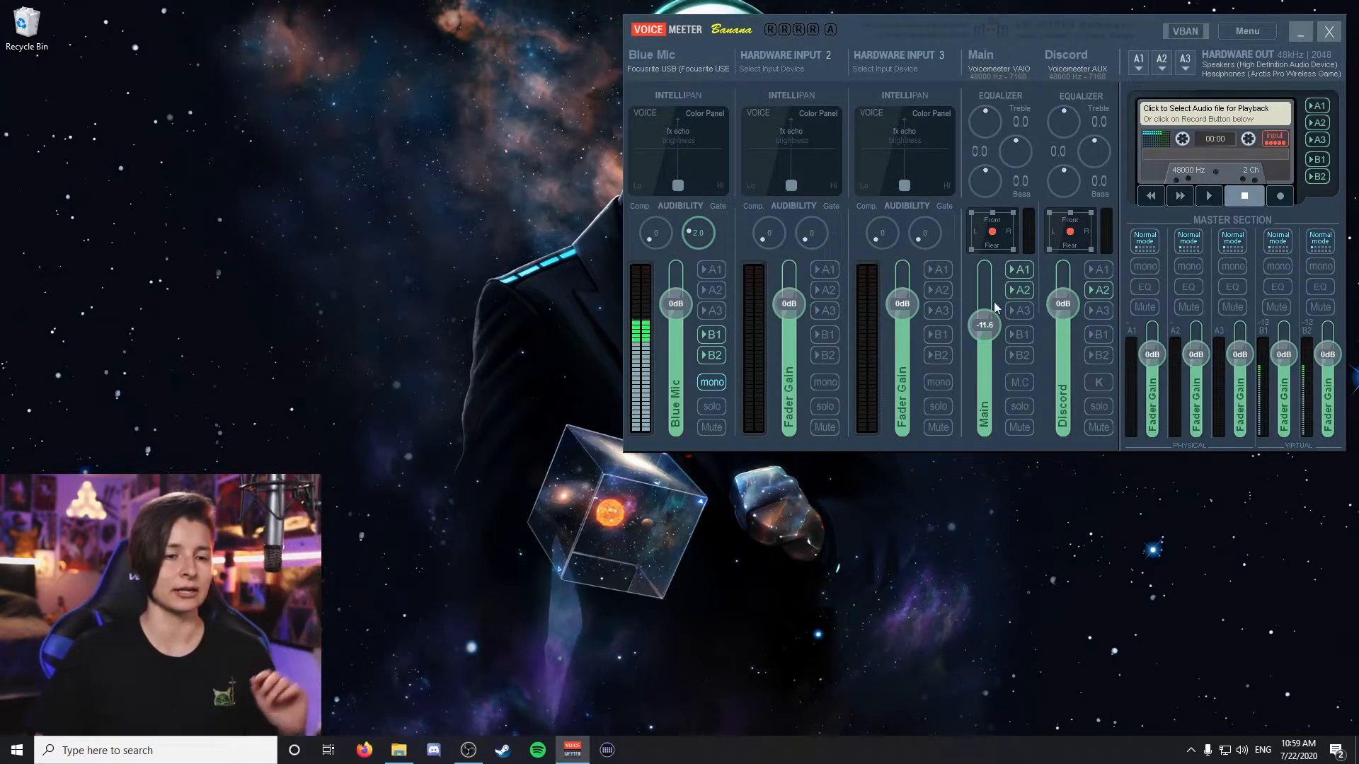
Step: Open the label of the Main virtual input for editing and accept the name Main
click(1019, 290)
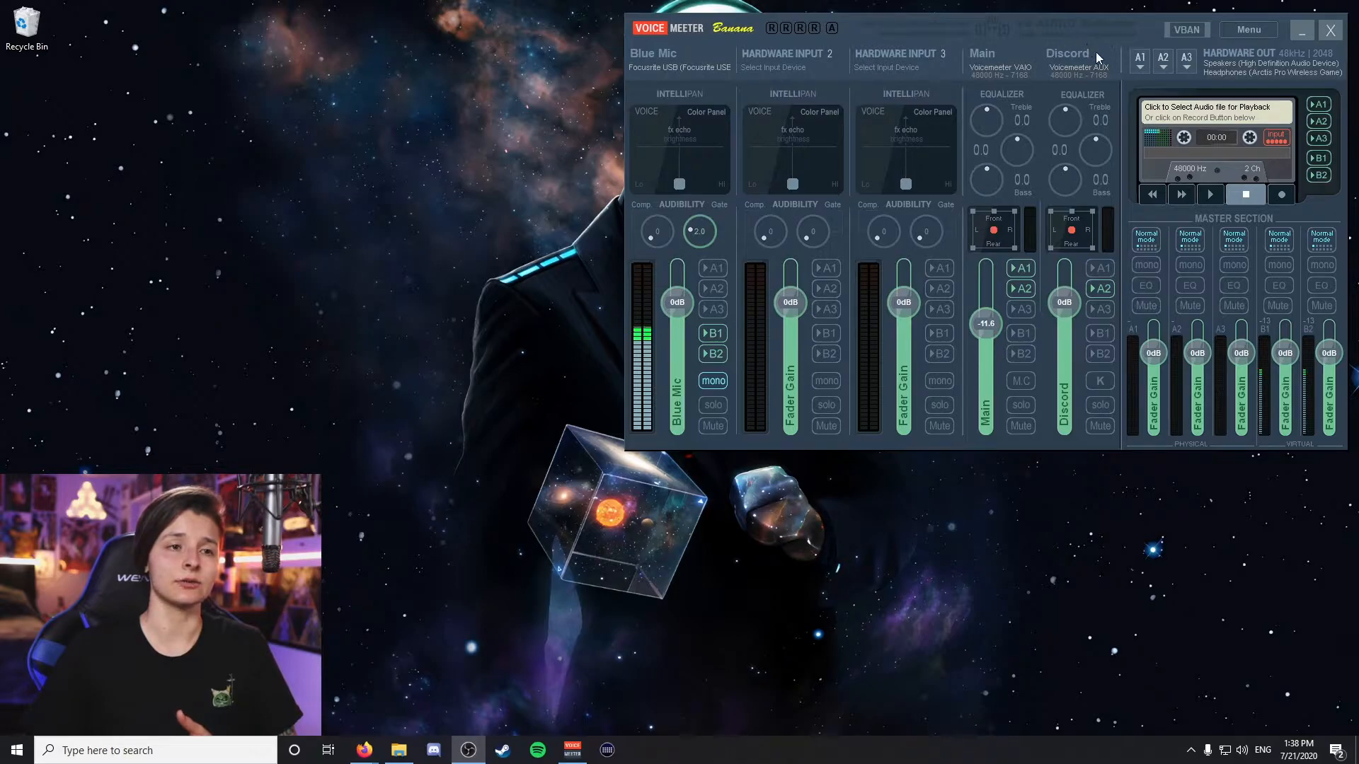
right_click(993, 58)
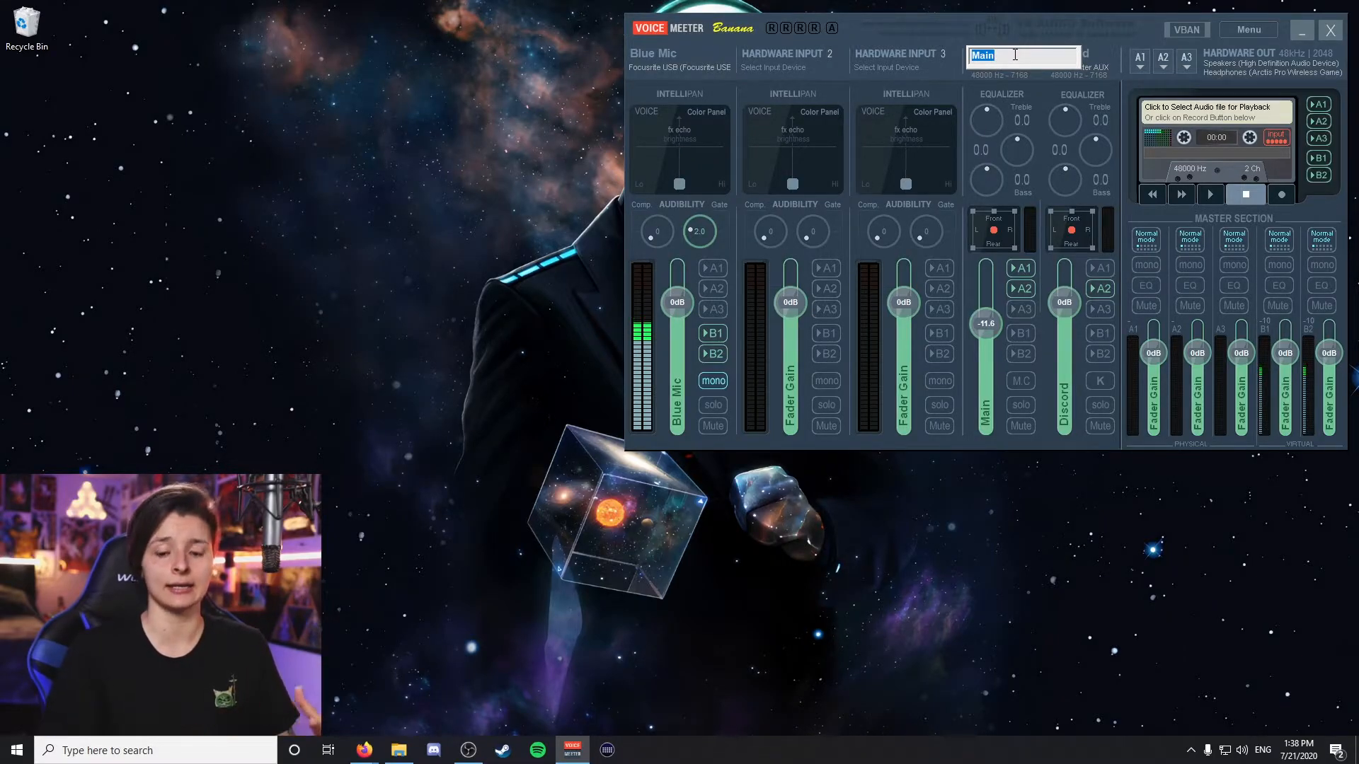
key(Return)
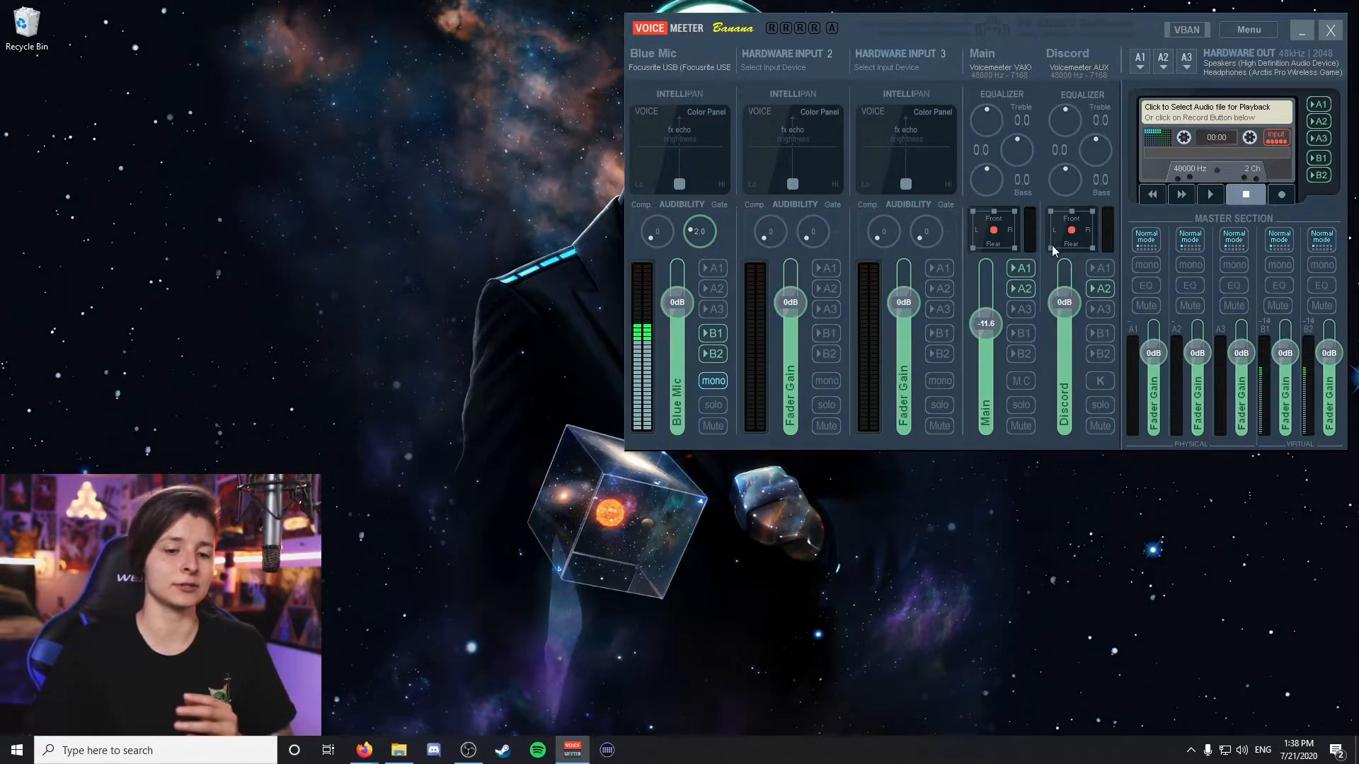
Step: Open the Windows Sound Control Panel from the system's sound settings and close the Settings window
right_click(1243, 751)
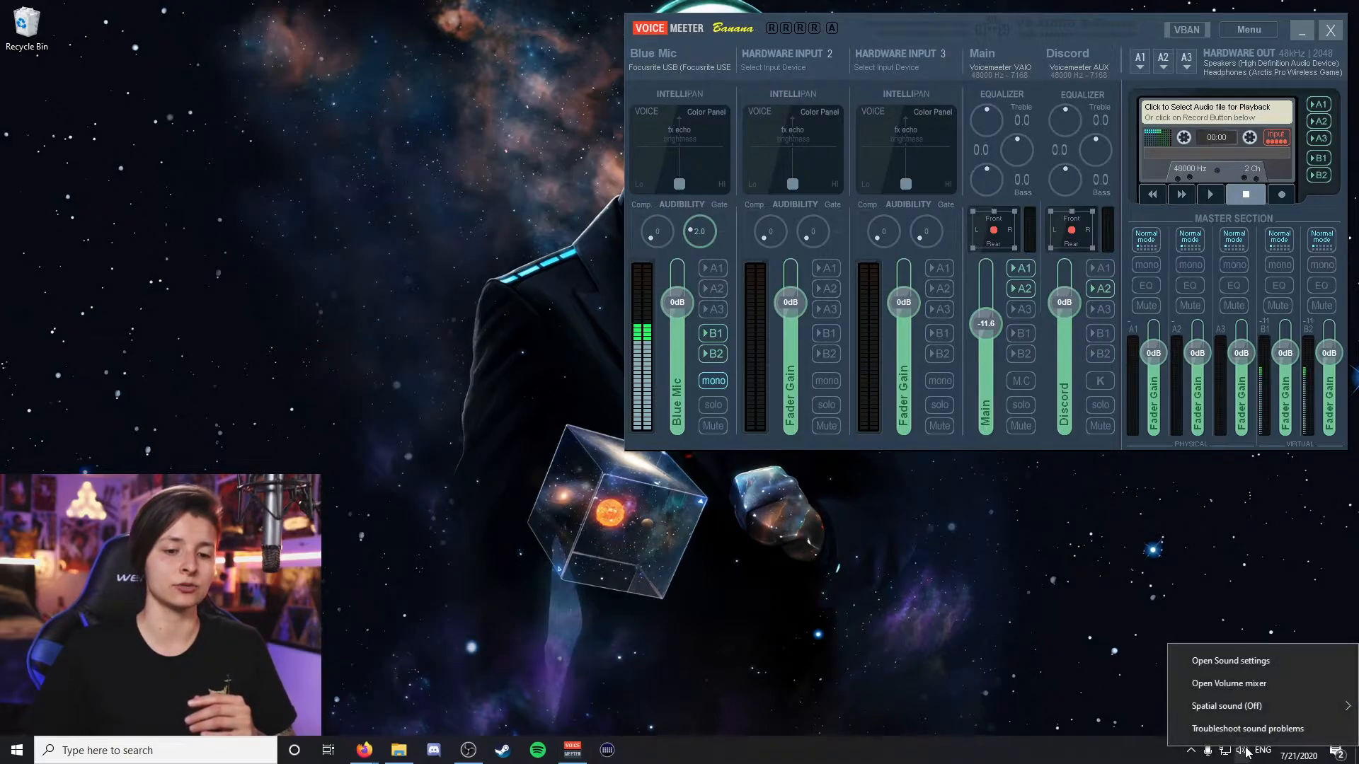
click(1231, 661)
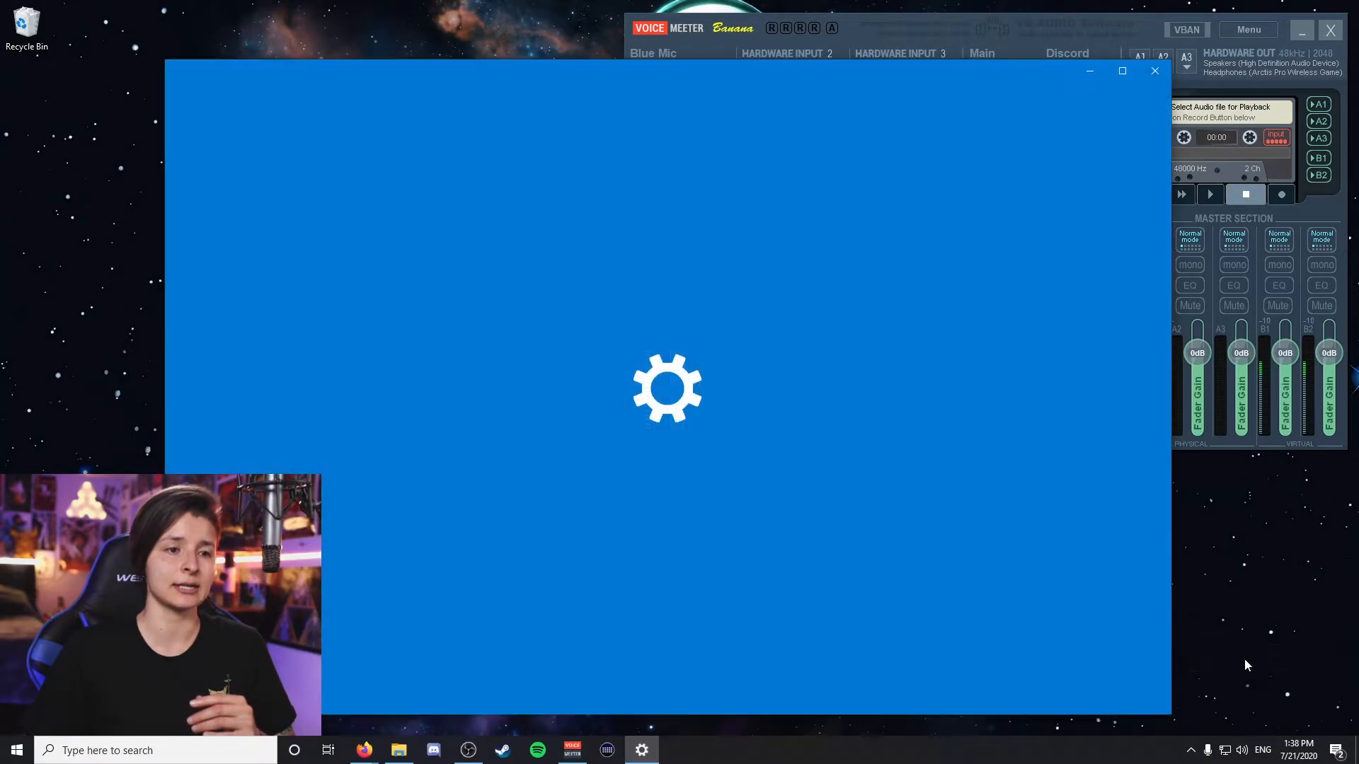
click(1034, 193)
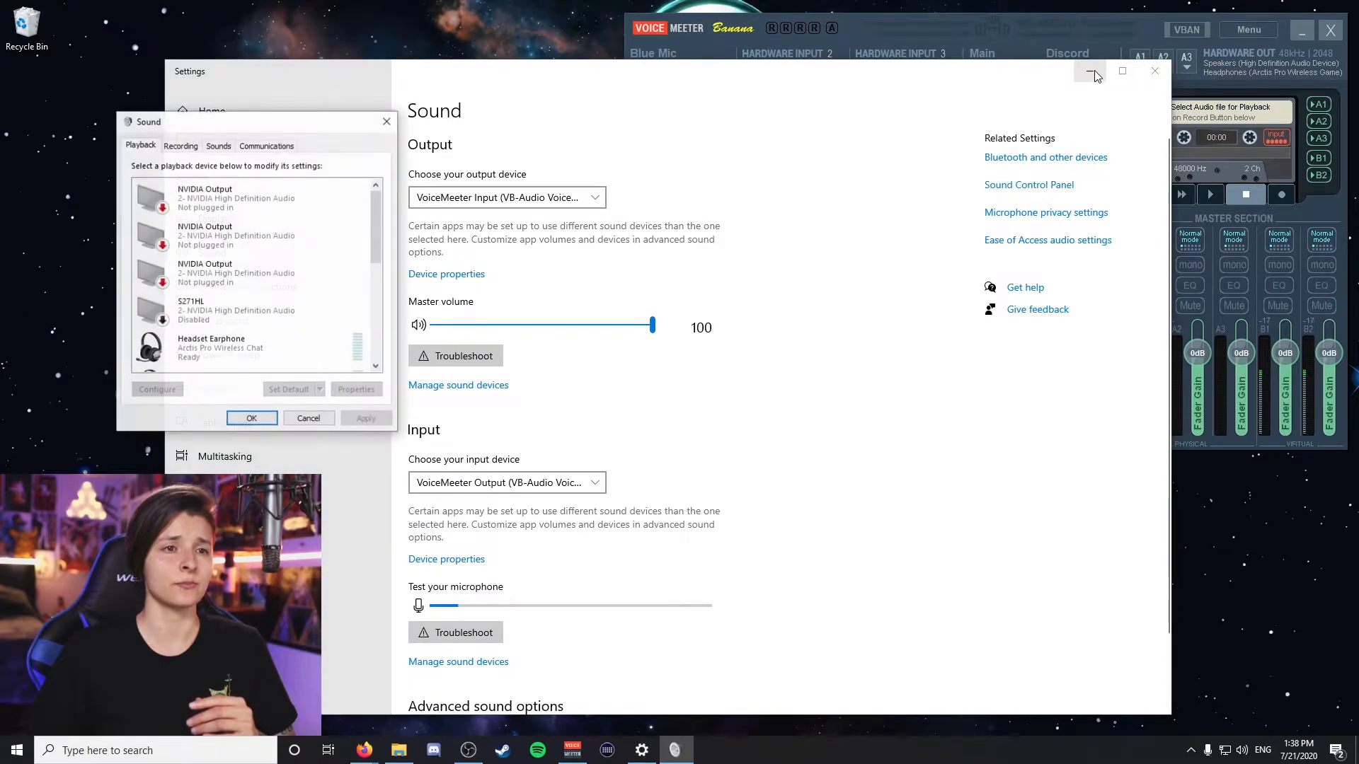
click(1155, 71)
drag(206, 110, 238, 119)
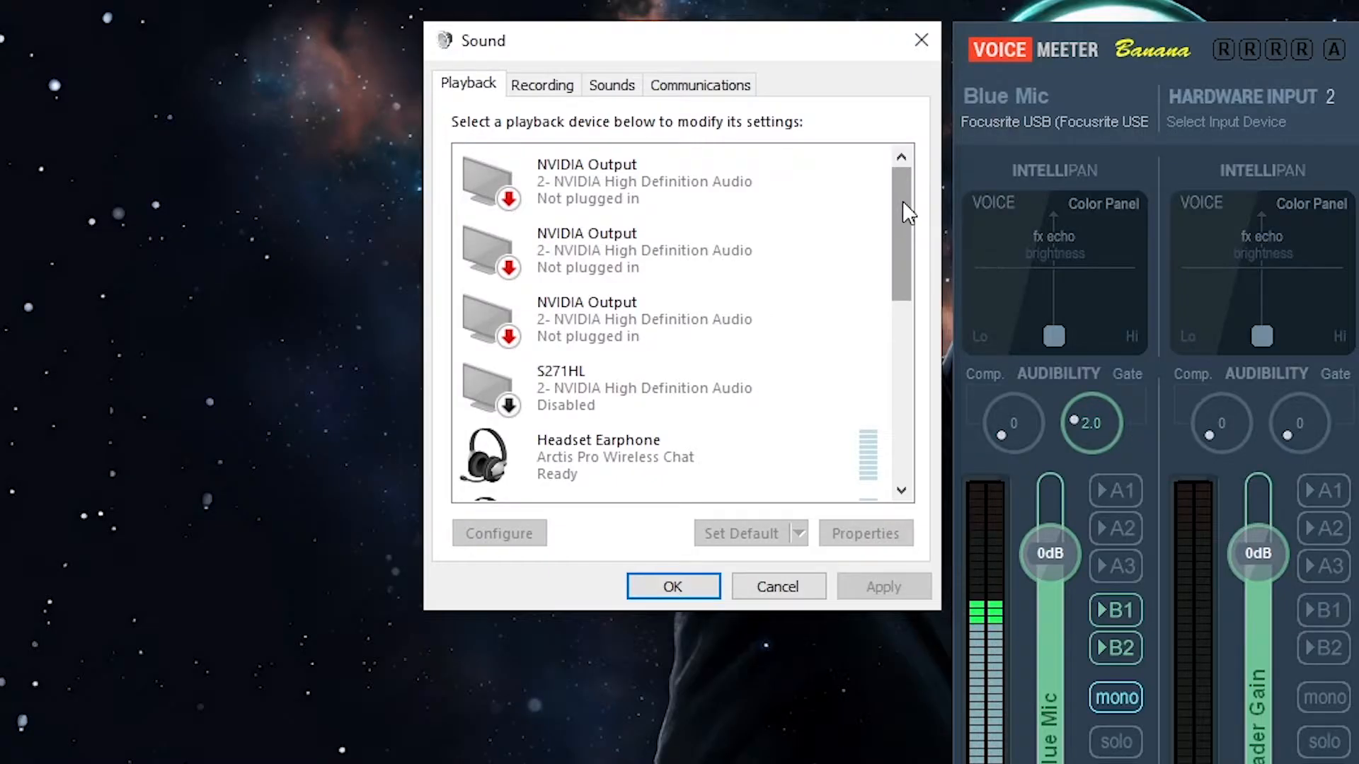
Step: Select VoiceMeeter Input (VB-Audio VoiceMeeter VAIO) among the Windows playback devices
drag(594, 109, 597, 180)
drag(913, 342, 898, 386)
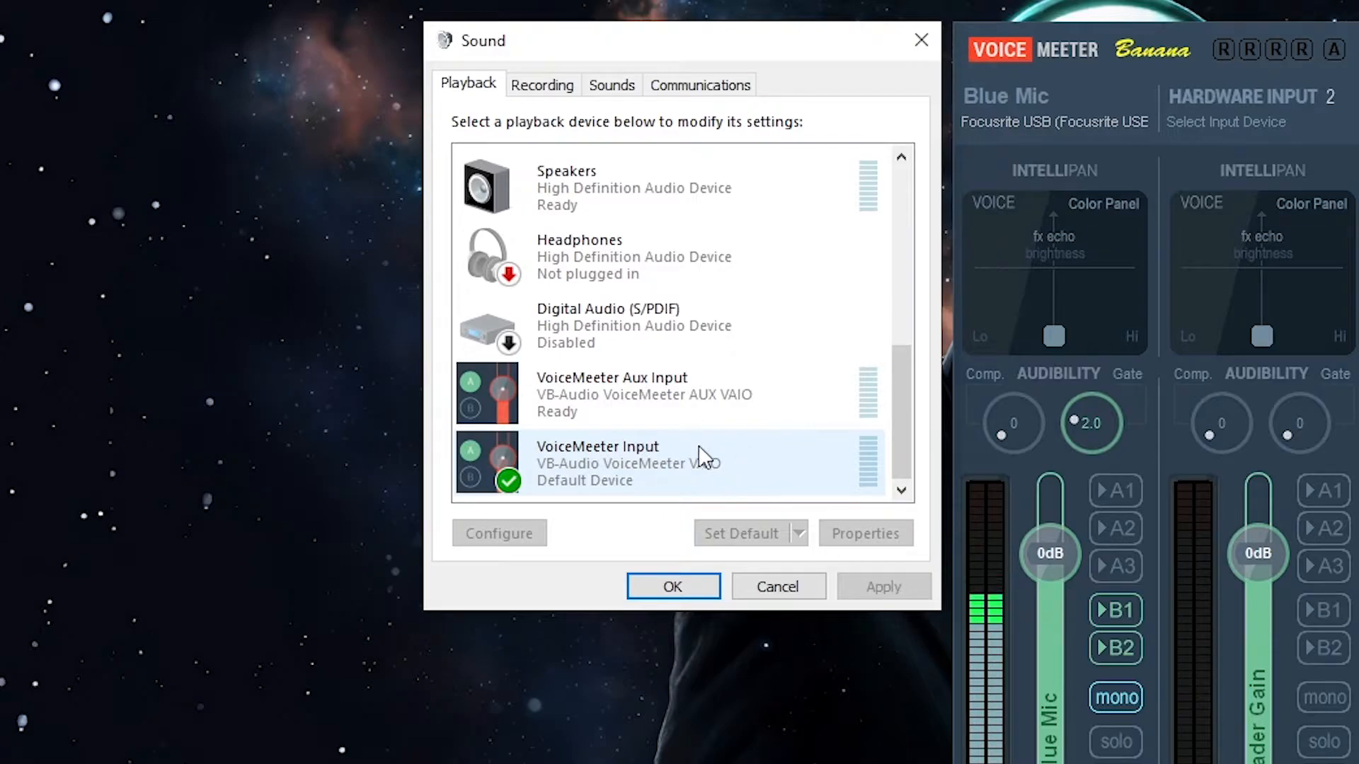
click(699, 480)
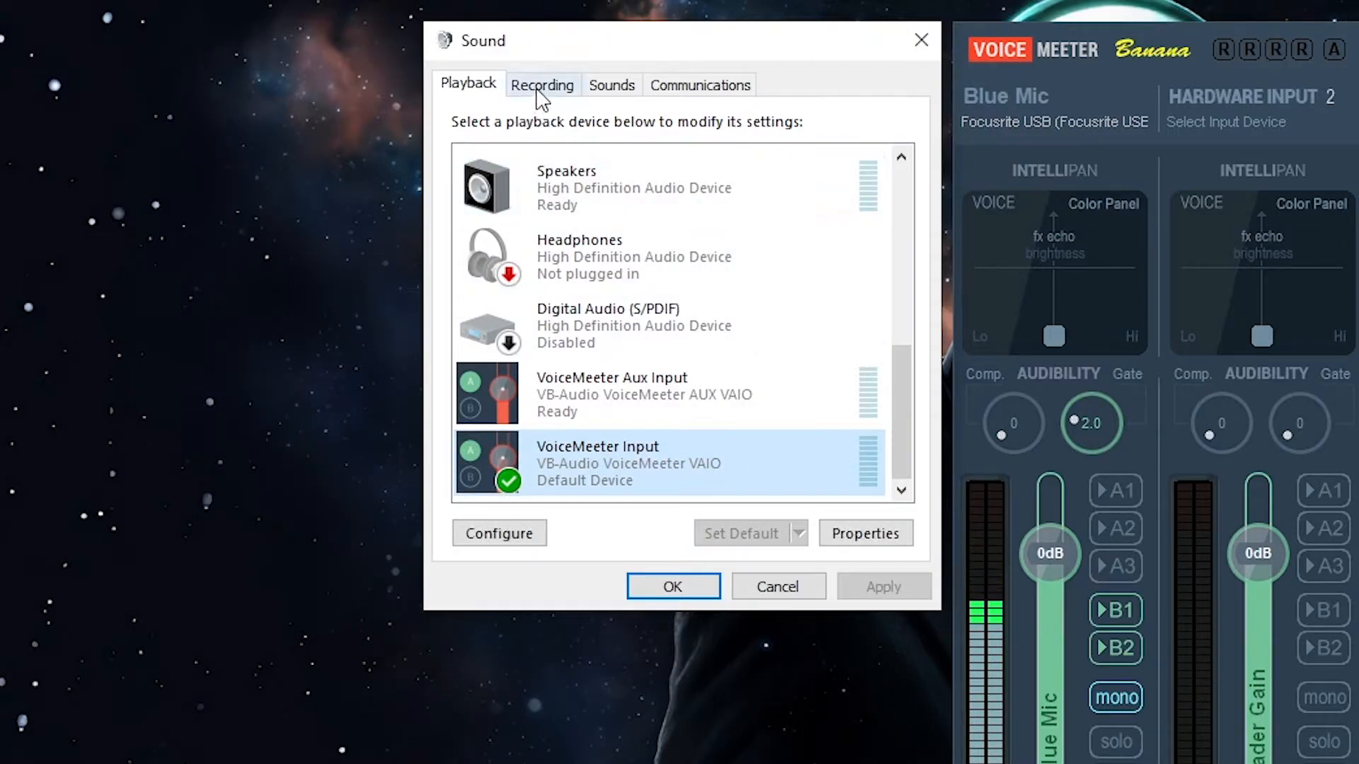
Step: Select VoiceMeeter Output (VB-Audio VoiceMeeter VAIO) among the Windows recording devices and confirm the sound settings
click(541, 86)
drag(898, 188, 908, 344)
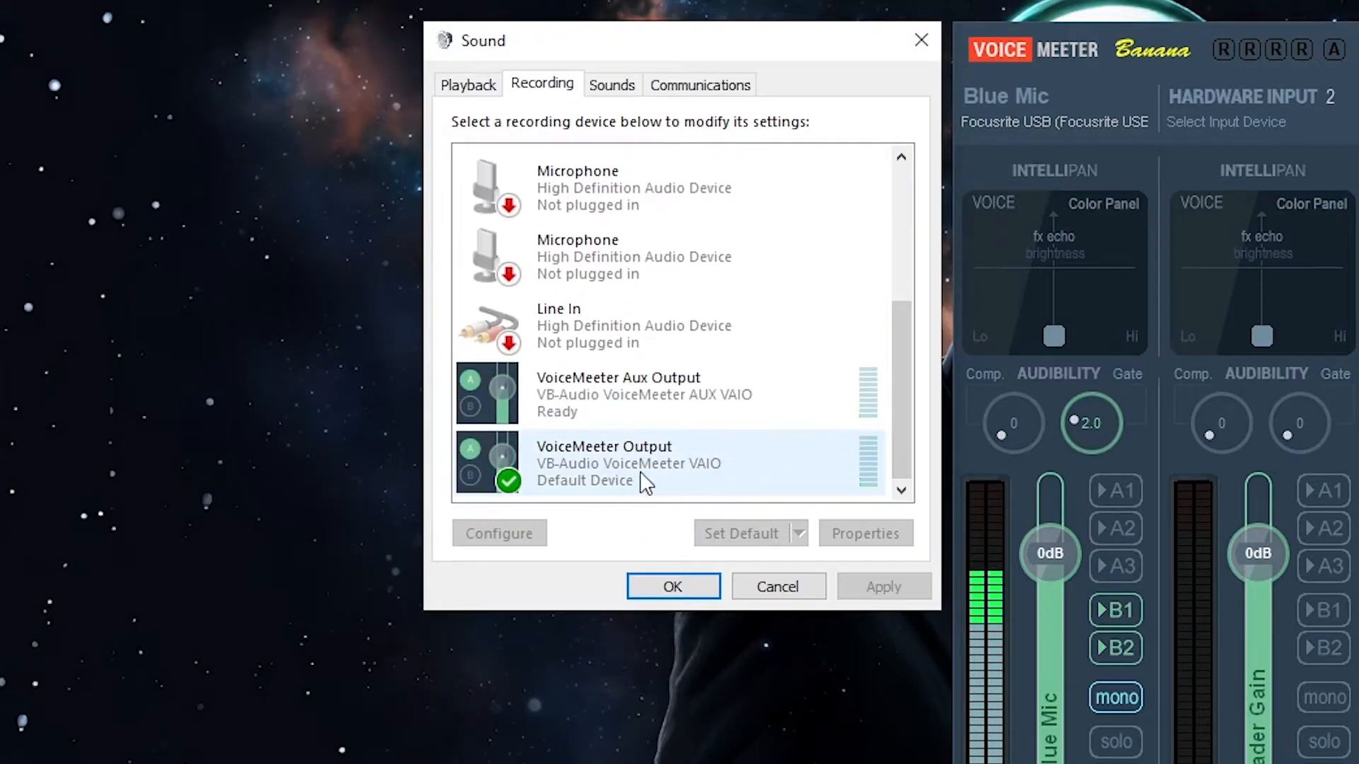
click(657, 481)
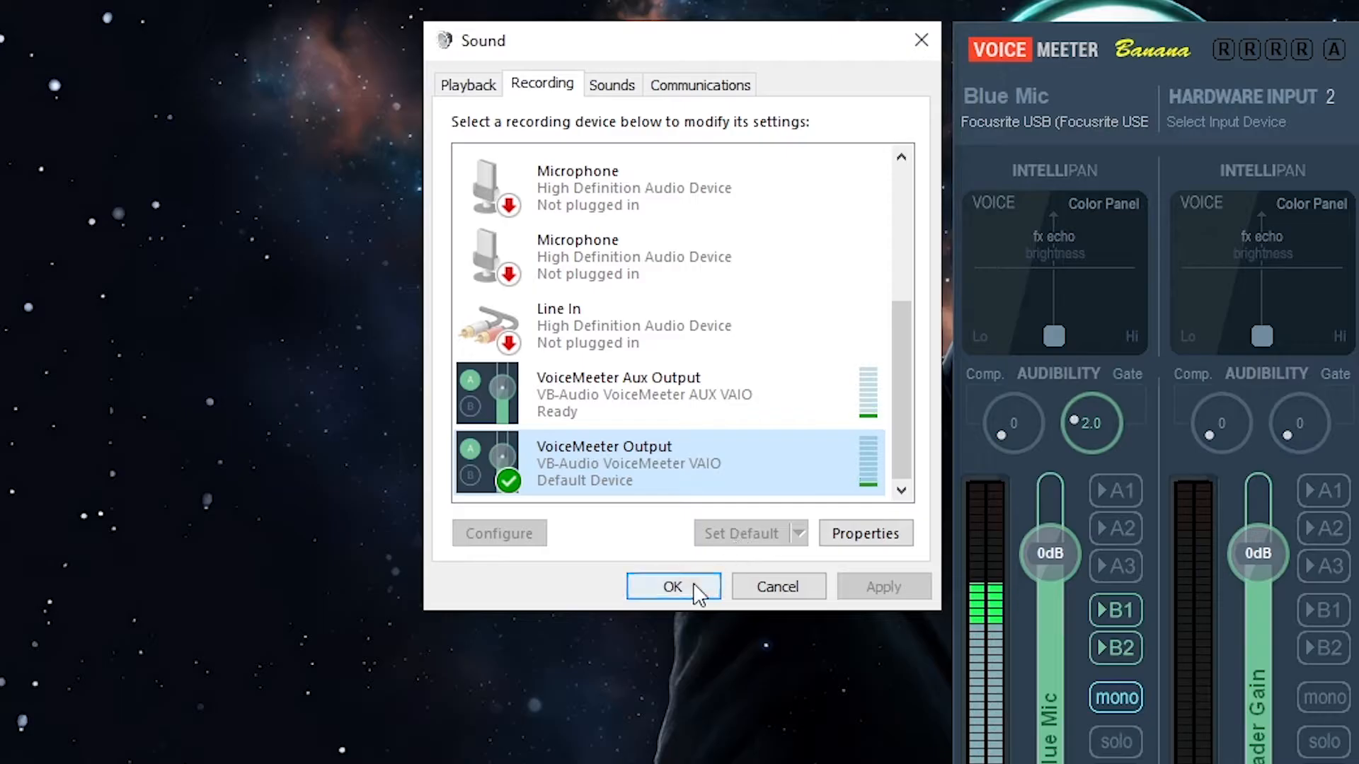
click(698, 585)
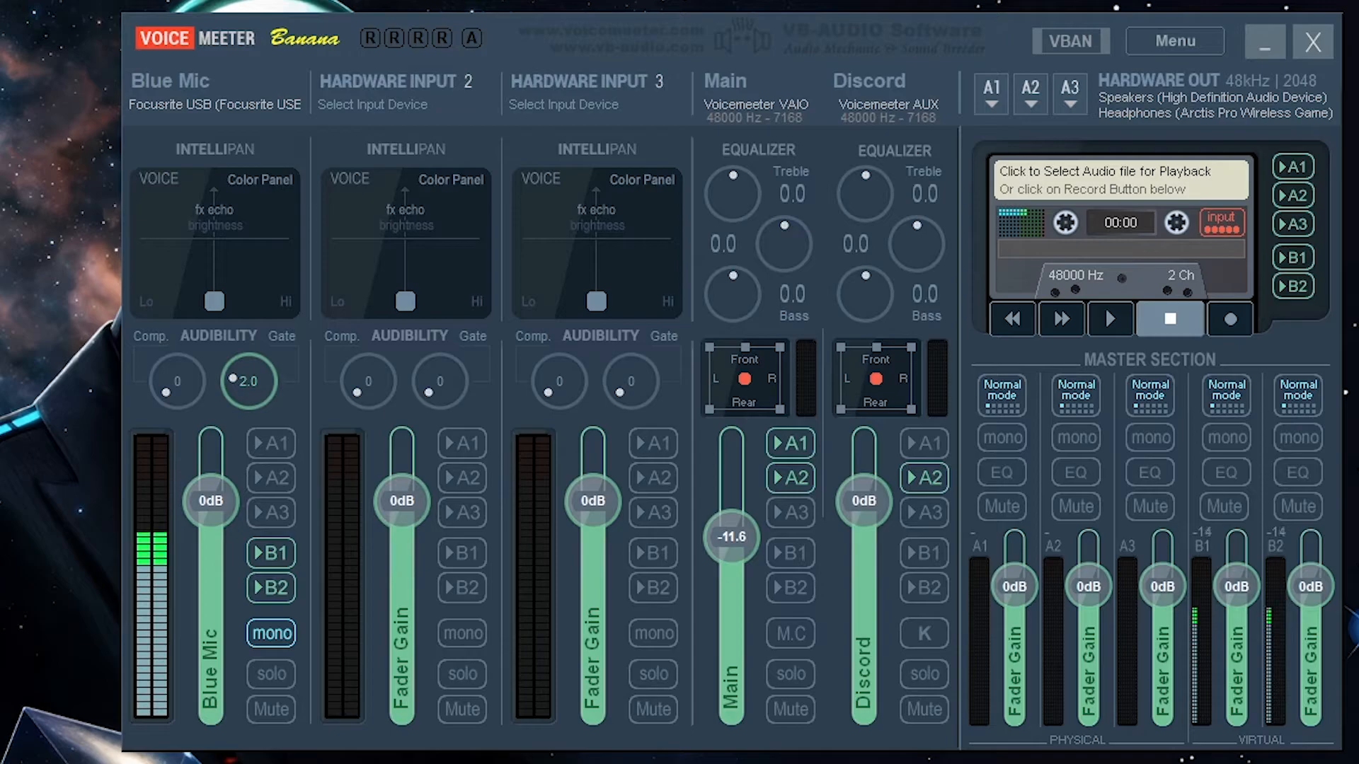
Step: Examine the device selections for the Blue Mic input and the A1 and A2 hardware outputs in Voicemeeter
click(178, 96)
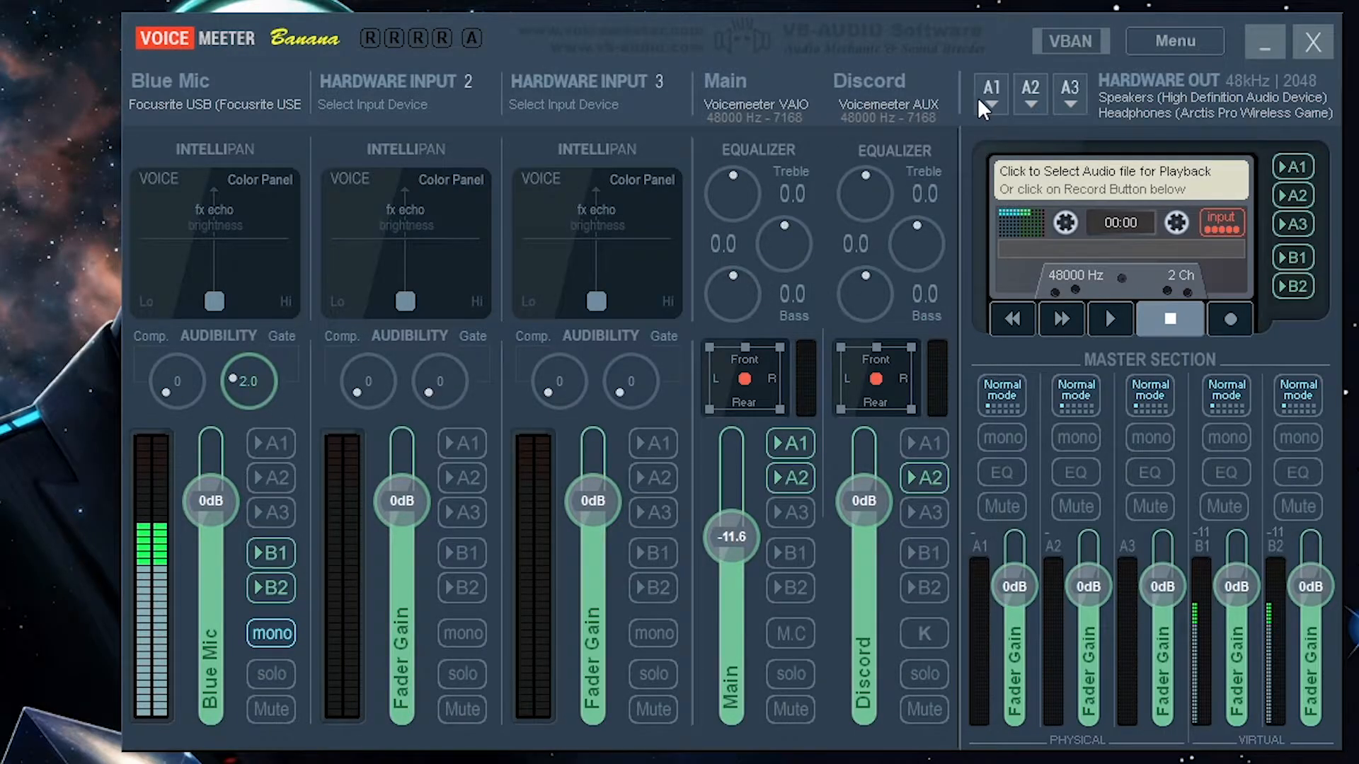
click(987, 103)
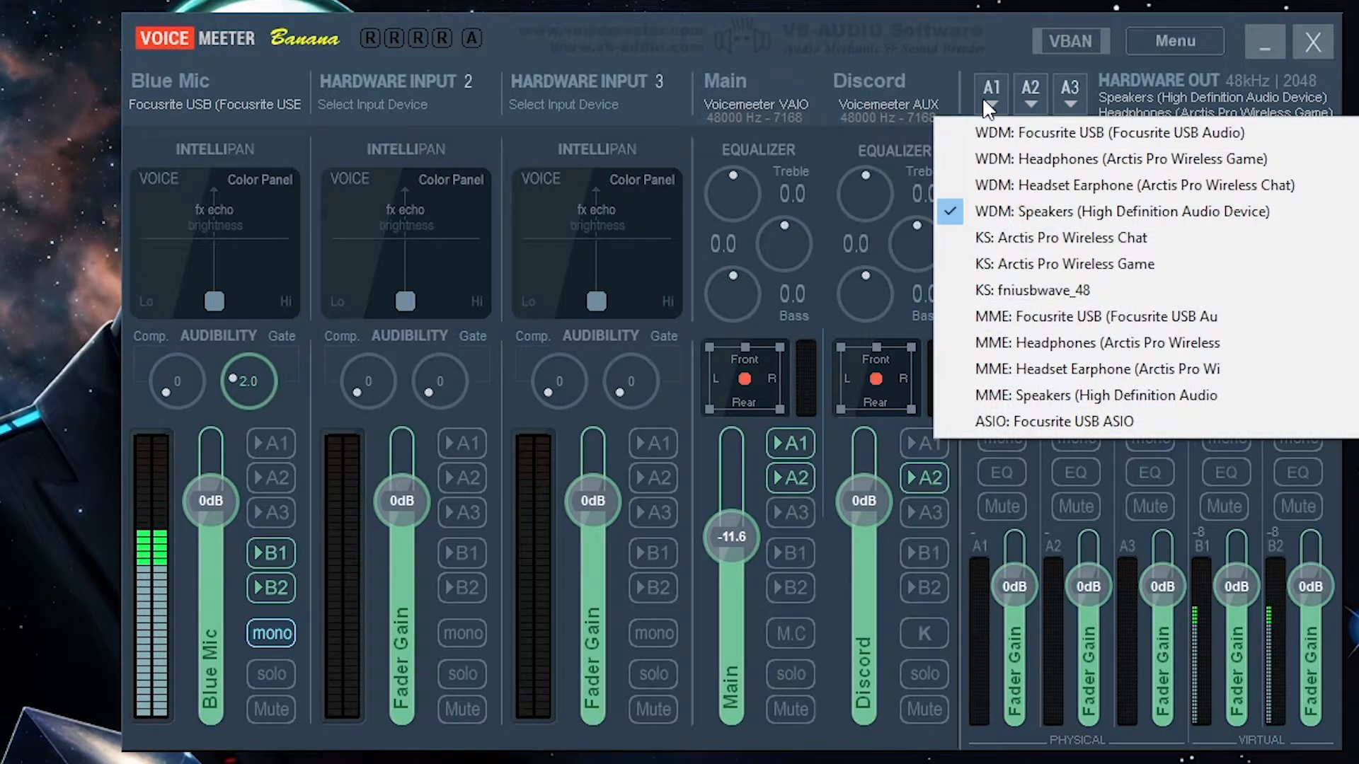
click(1029, 97)
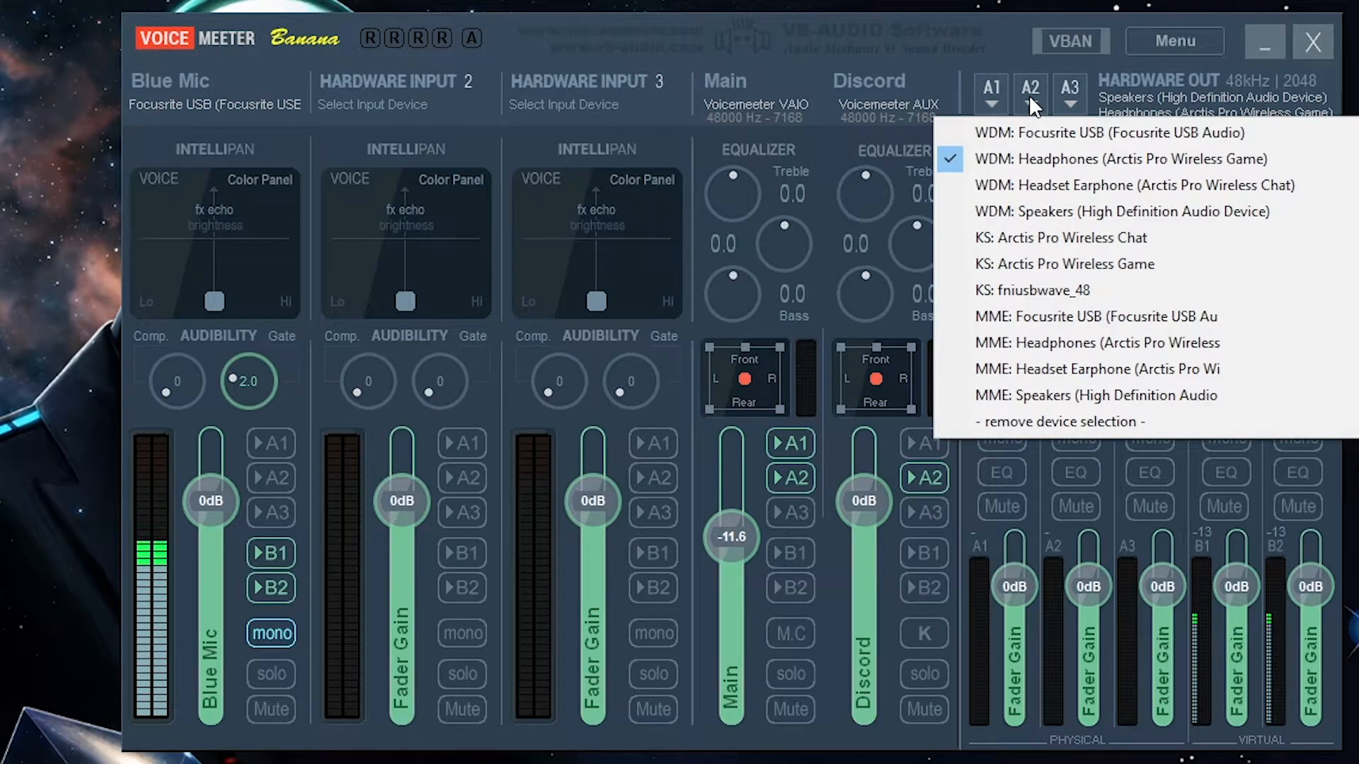
click(986, 101)
click(986, 101)
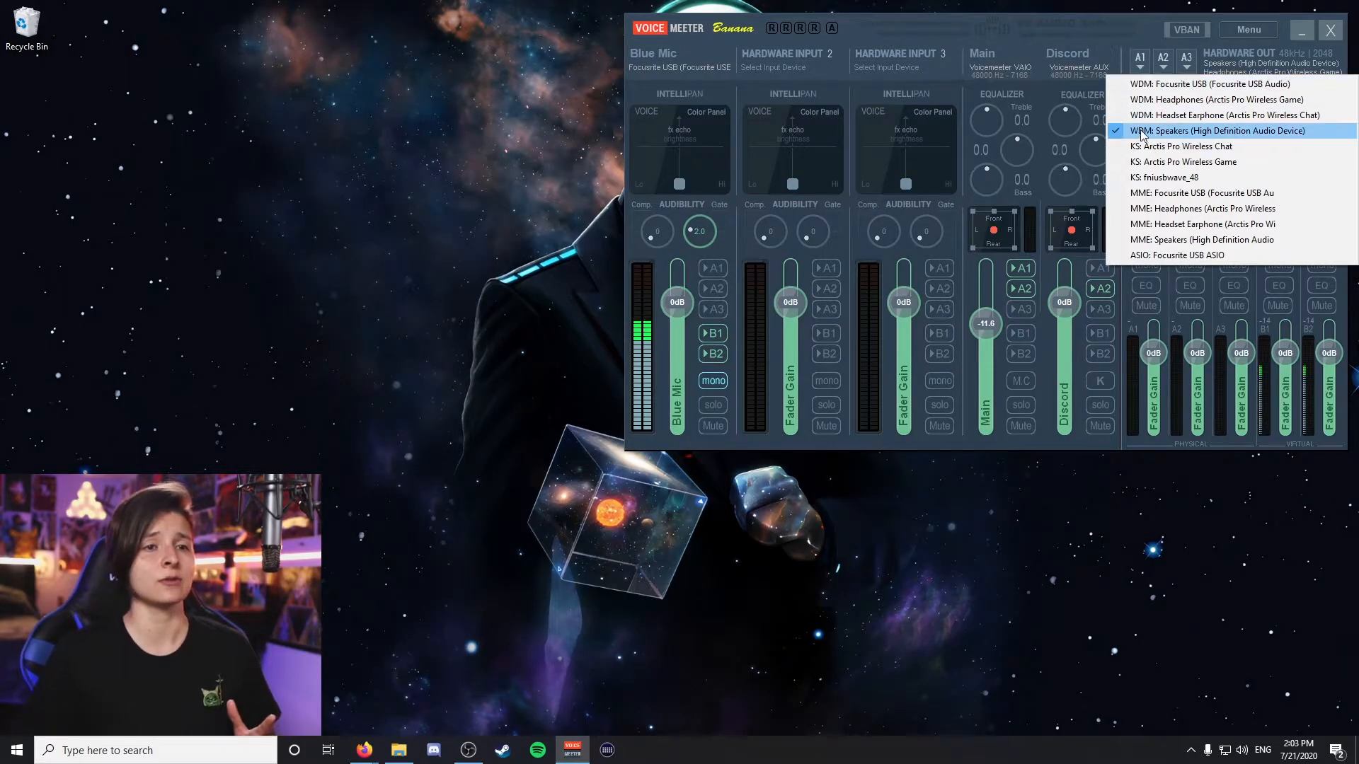
click(1164, 57)
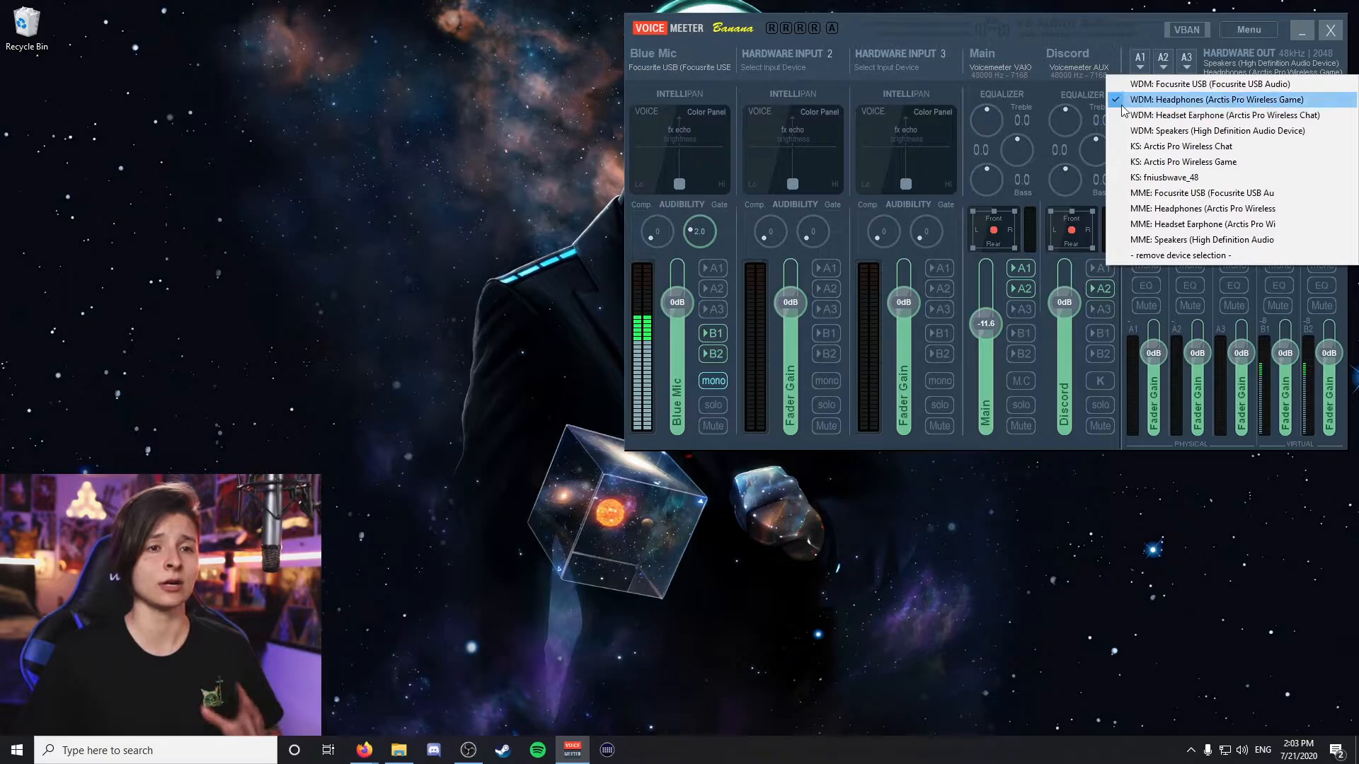
click(687, 73)
click(461, 165)
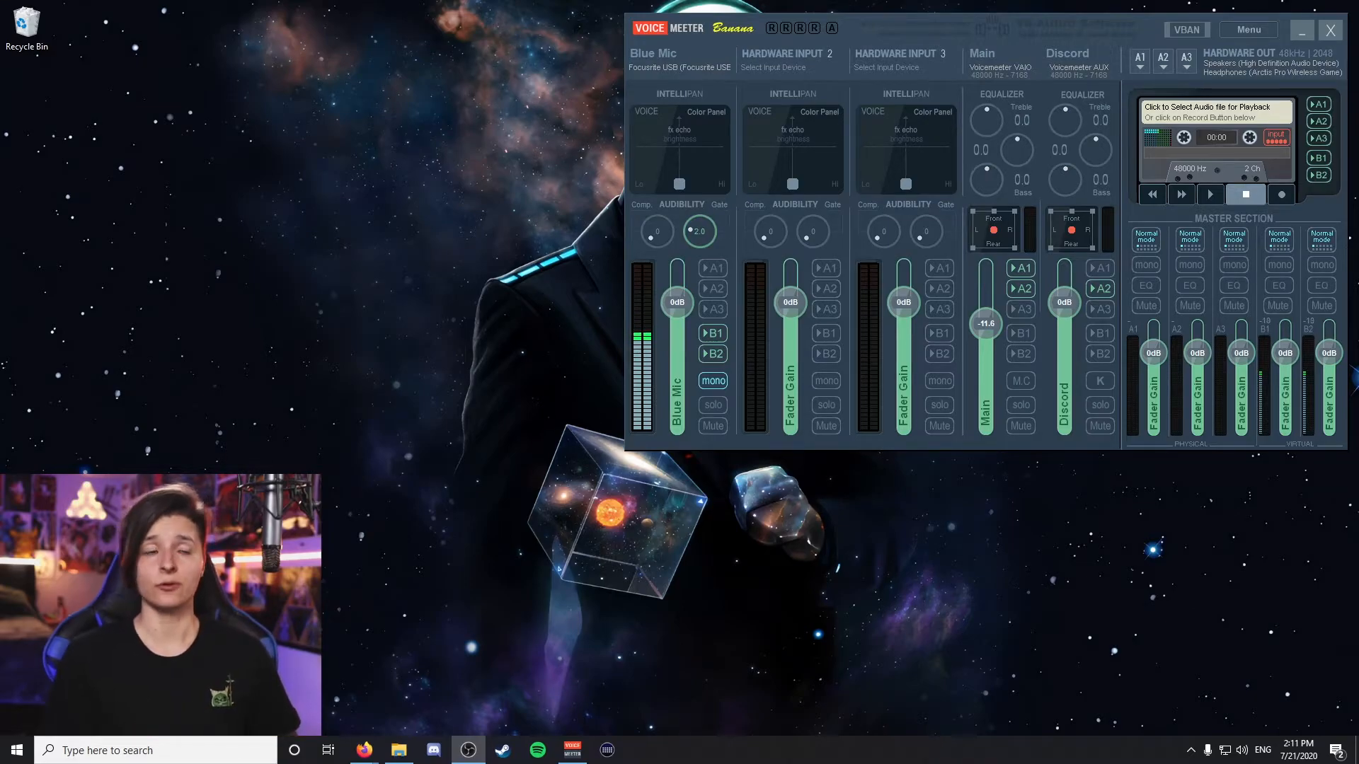
Step: Bring the OBS window beside Voicemeeter and open the audio settings in OBS
drag(0, 163, 367, 27)
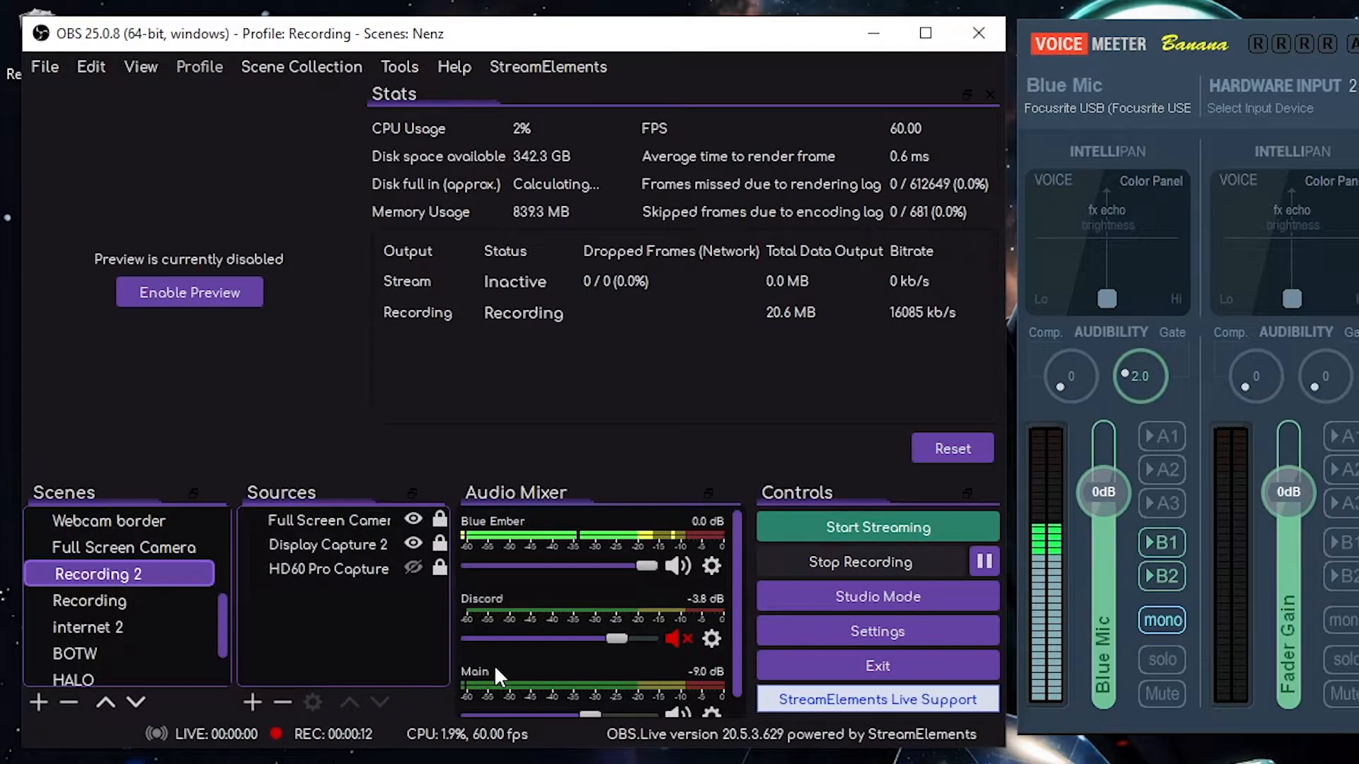
click(44, 66)
click(117, 160)
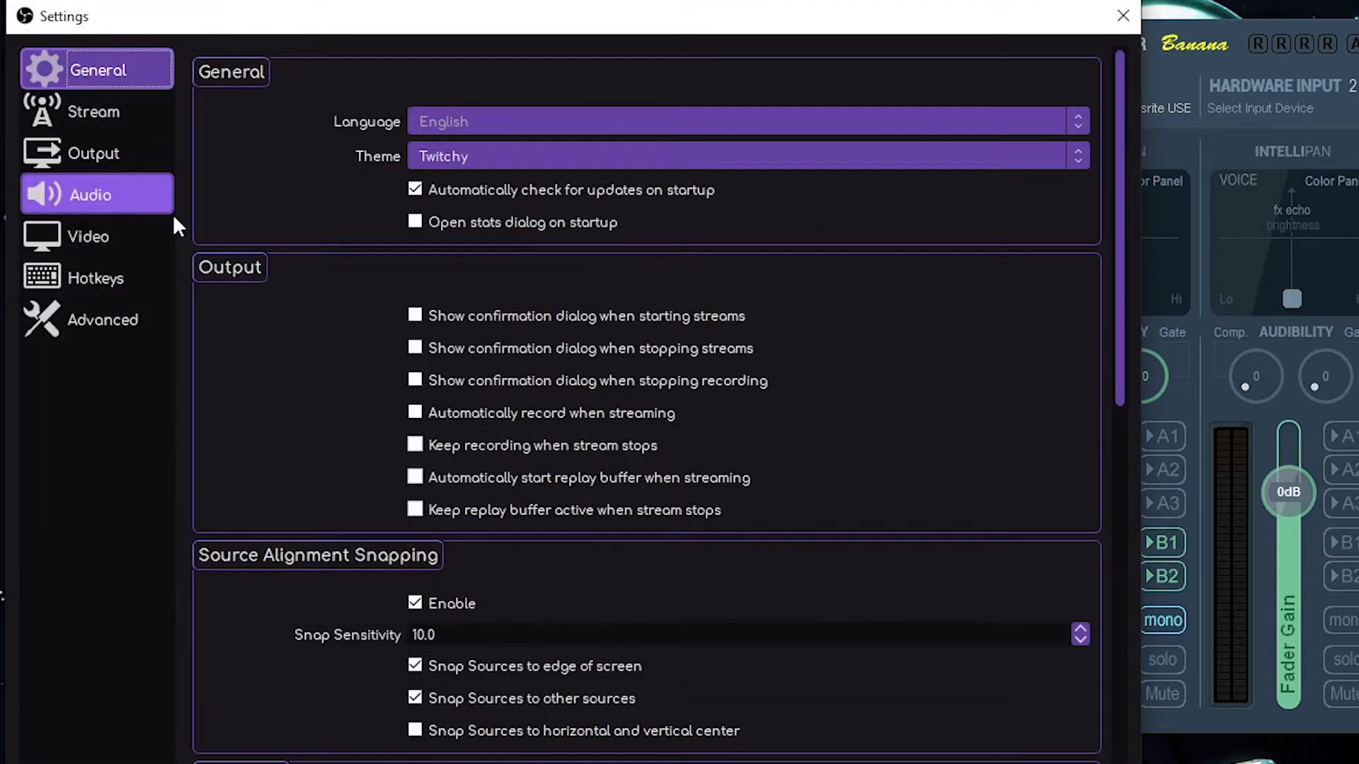
click(116, 193)
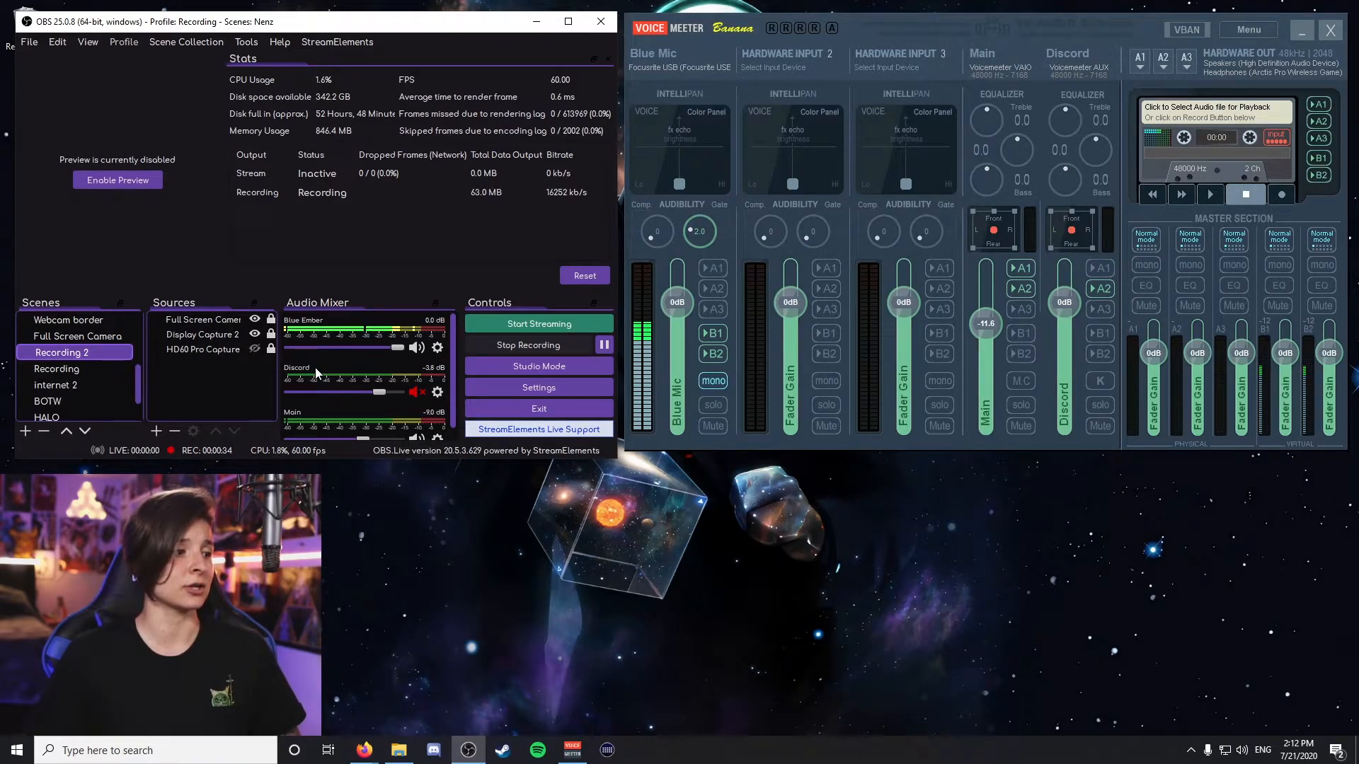
Step: Open the Discord source in the OBS audio mixer for renaming and cancel
right_click(317, 372)
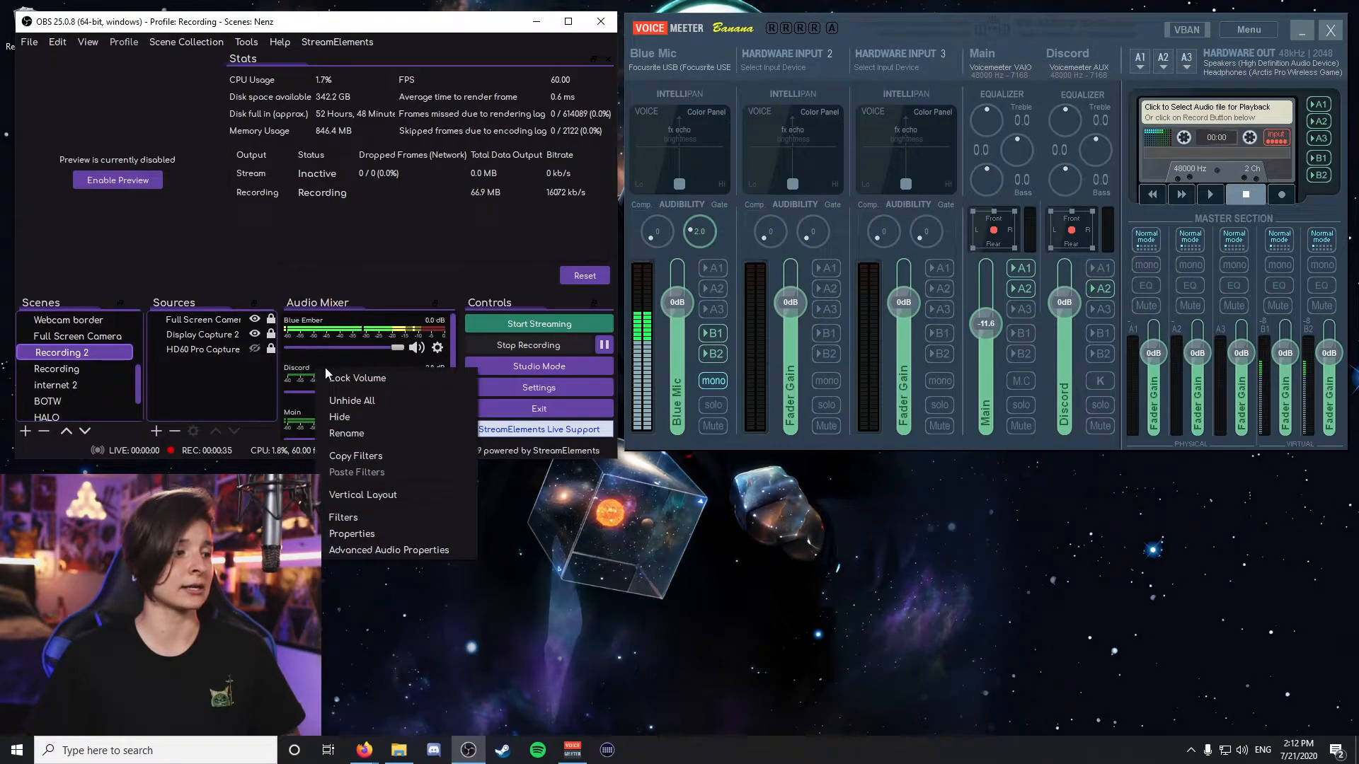
click(382, 433)
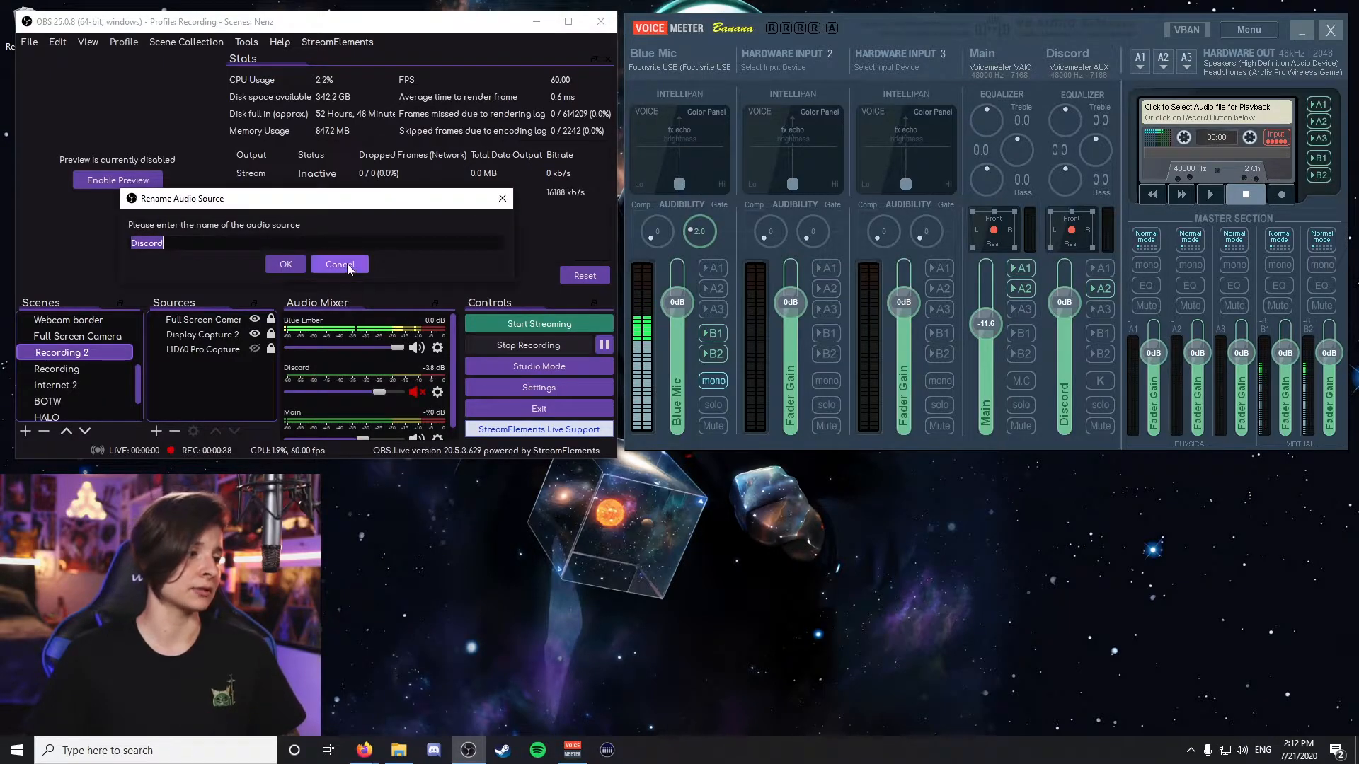
click(340, 266)
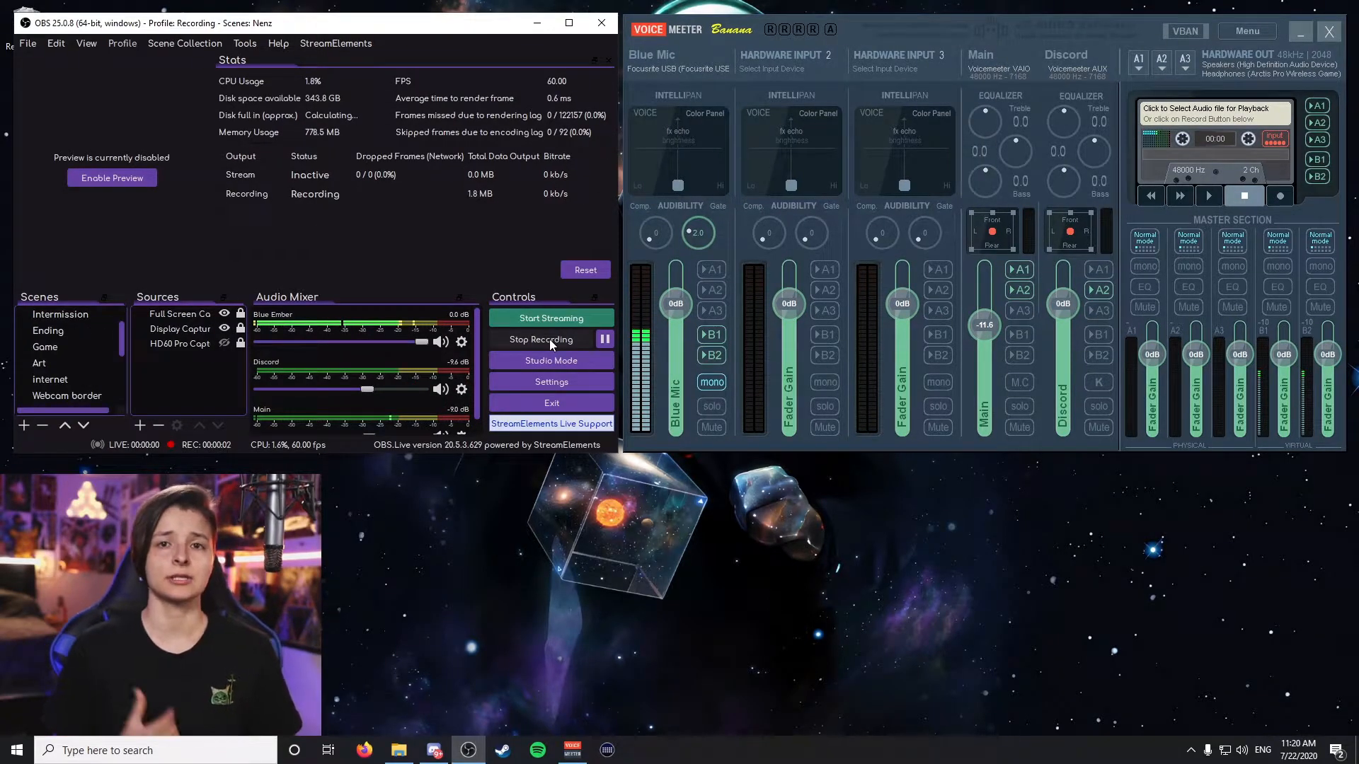
Step: Switch to Discord and review the input device choices and input sensitivity in its Voice & Video settings
drag(0, 221, 969, 235)
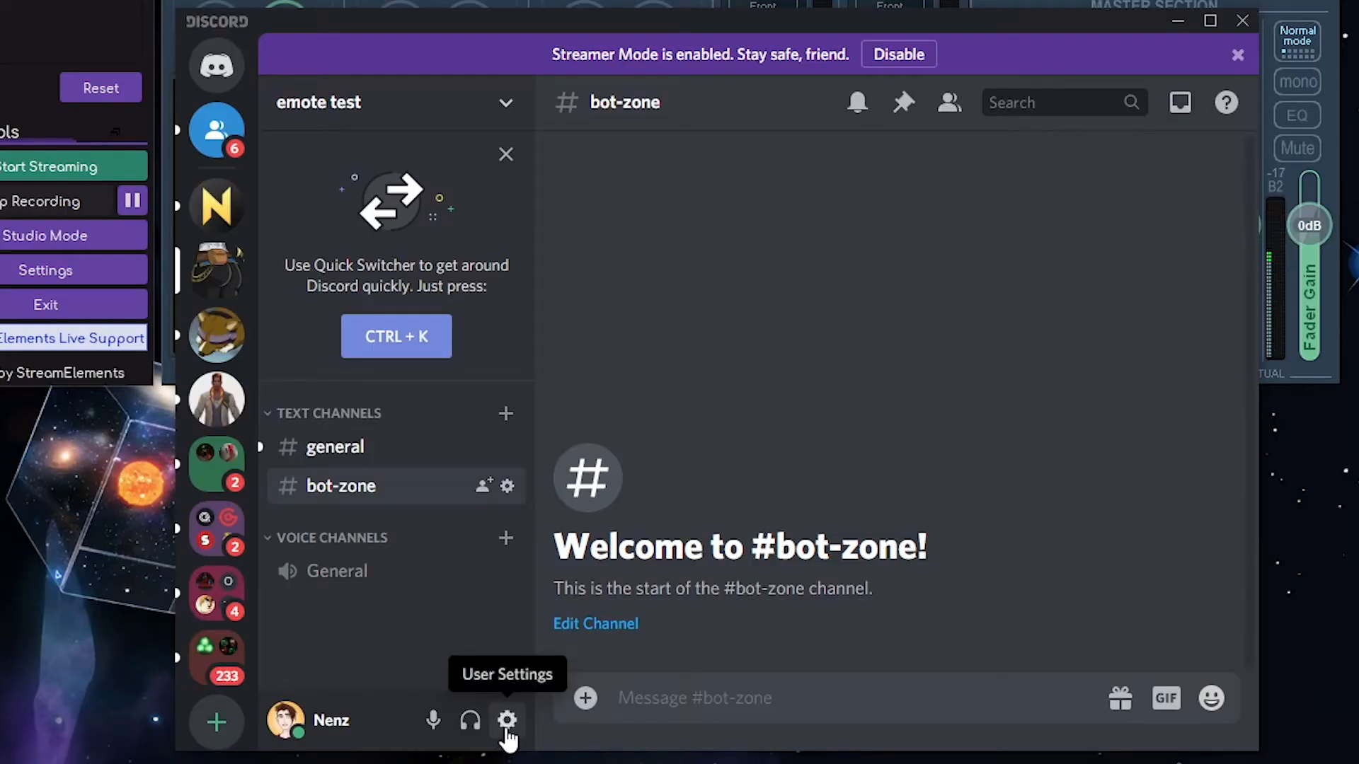
click(506, 722)
click(277, 566)
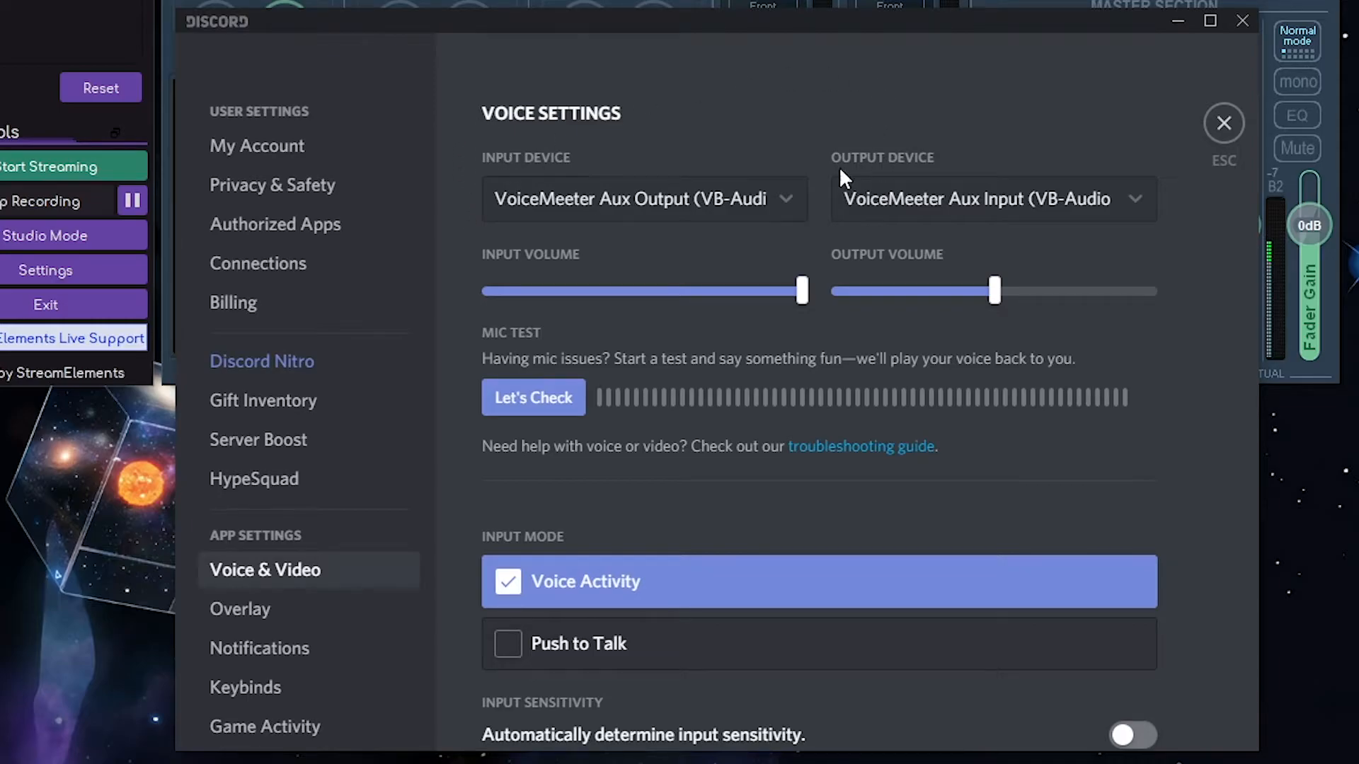
click(645, 199)
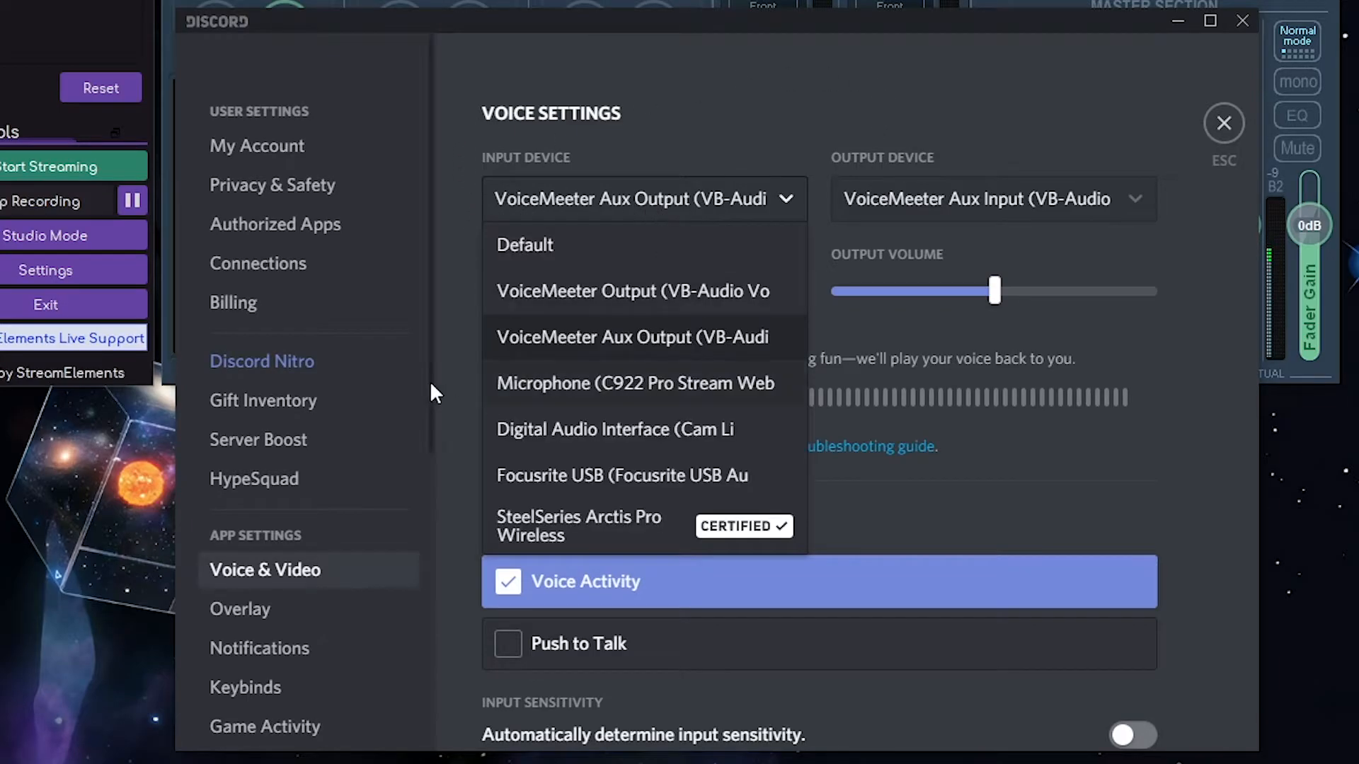
click(735, 198)
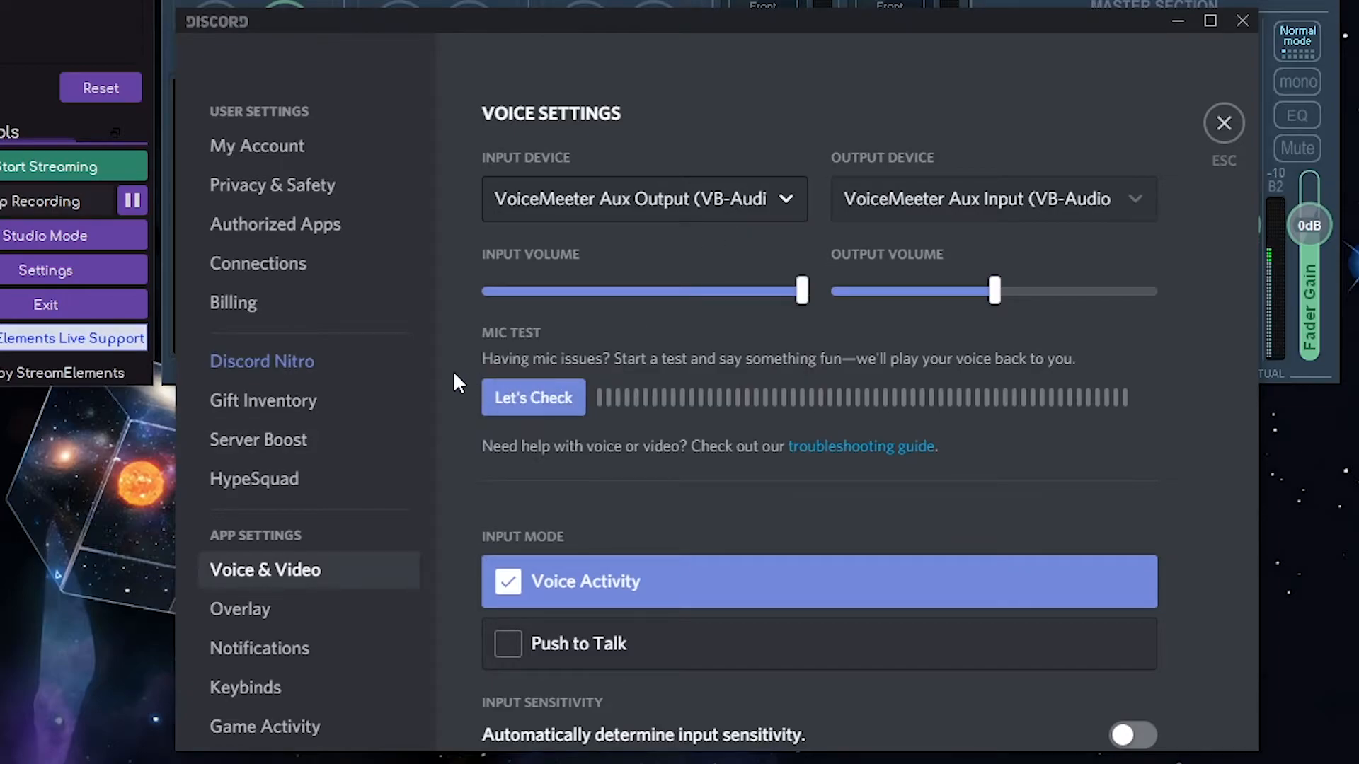
scroll(456, 369, down, 3)
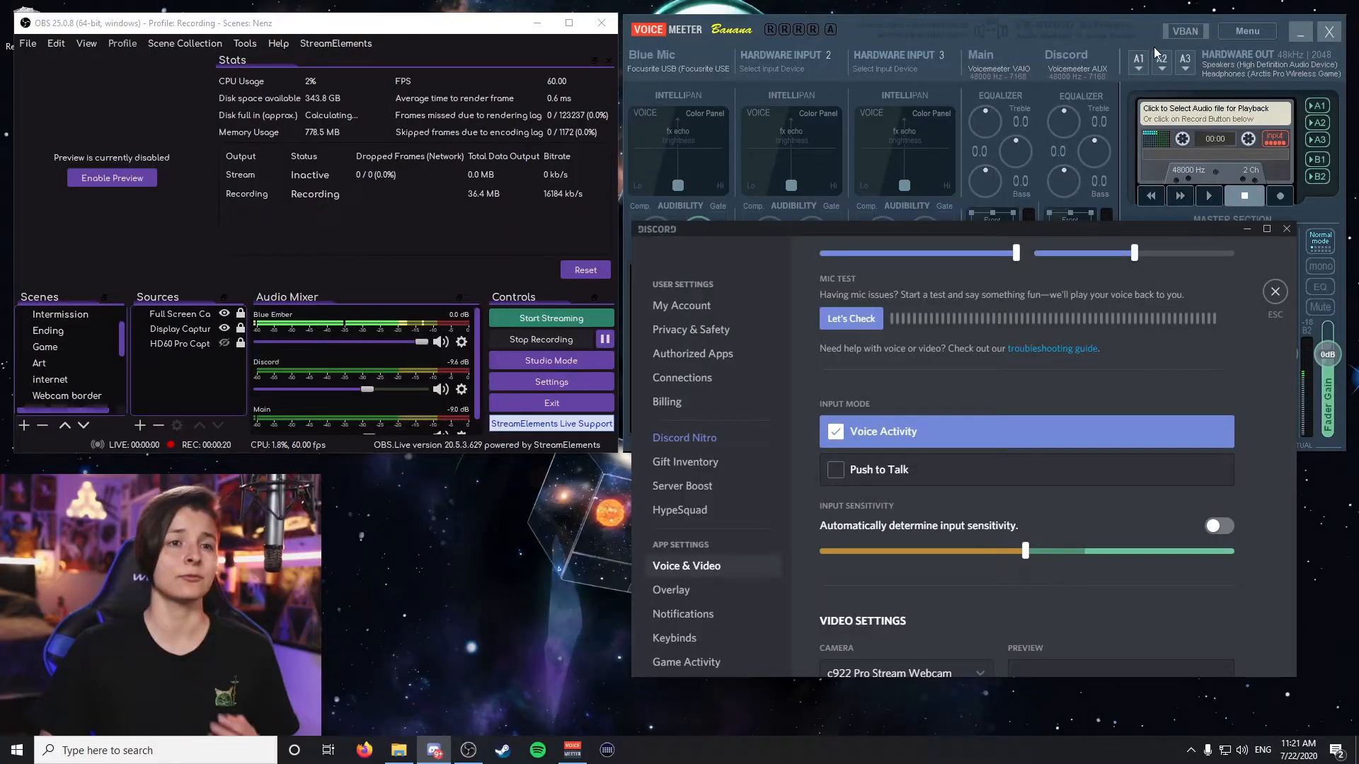
Step: Bring Voicemeeter to the front and toggle the Blue Mic strip's B2 output off and back on
click(1155, 53)
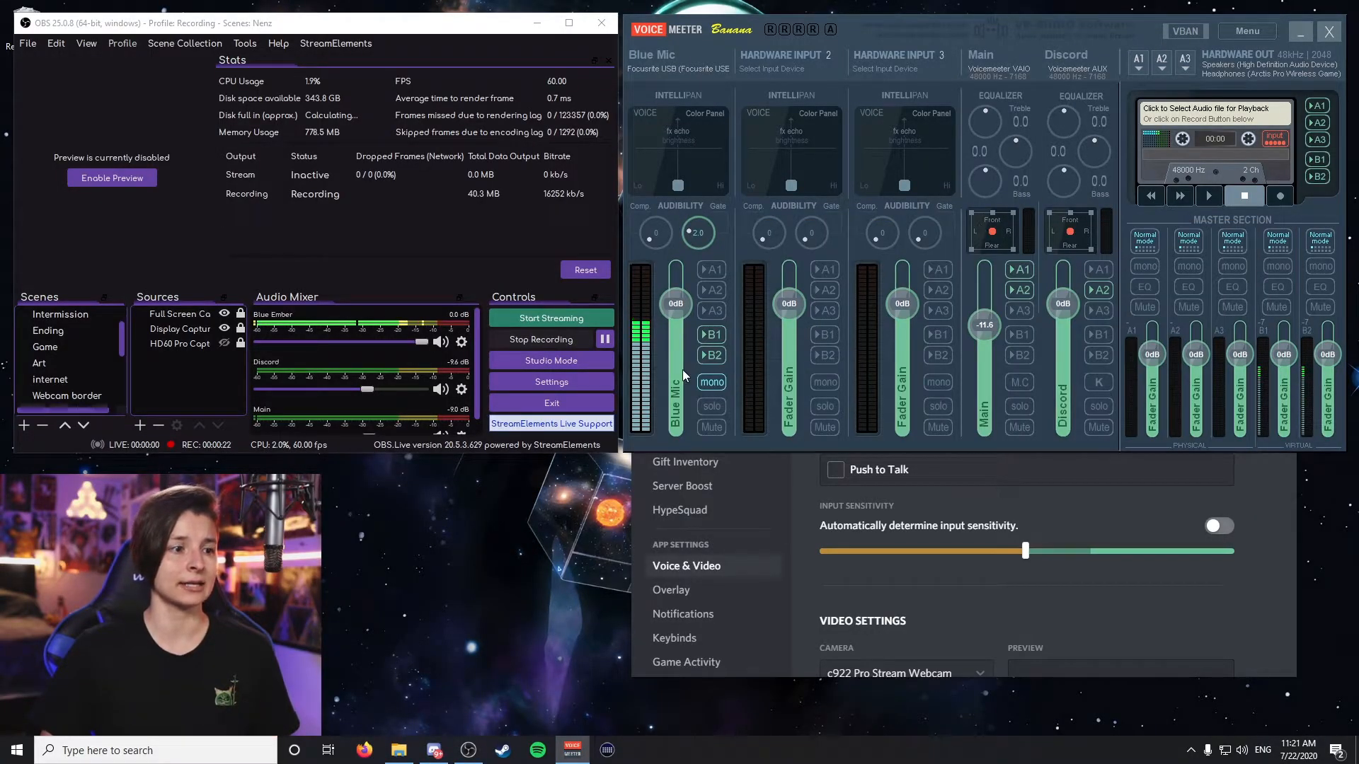
click(711, 355)
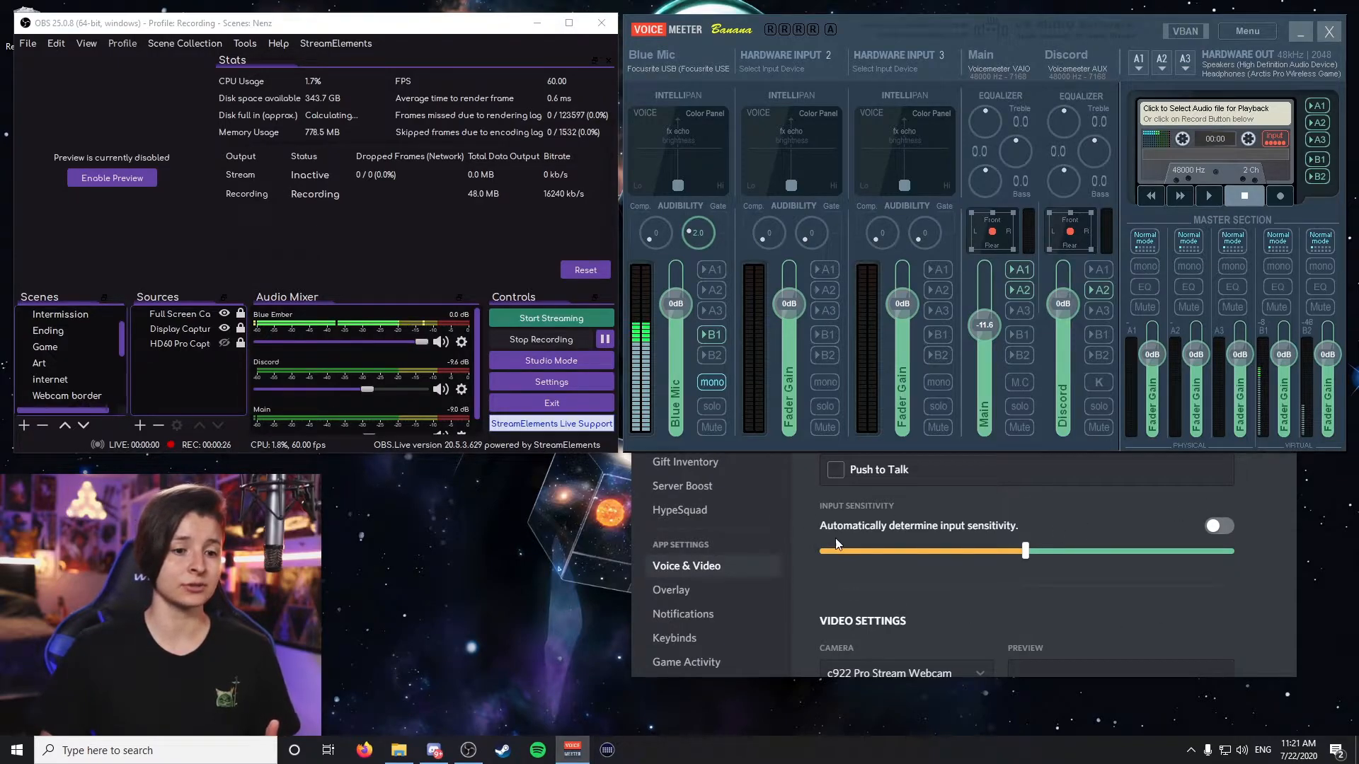
click(711, 354)
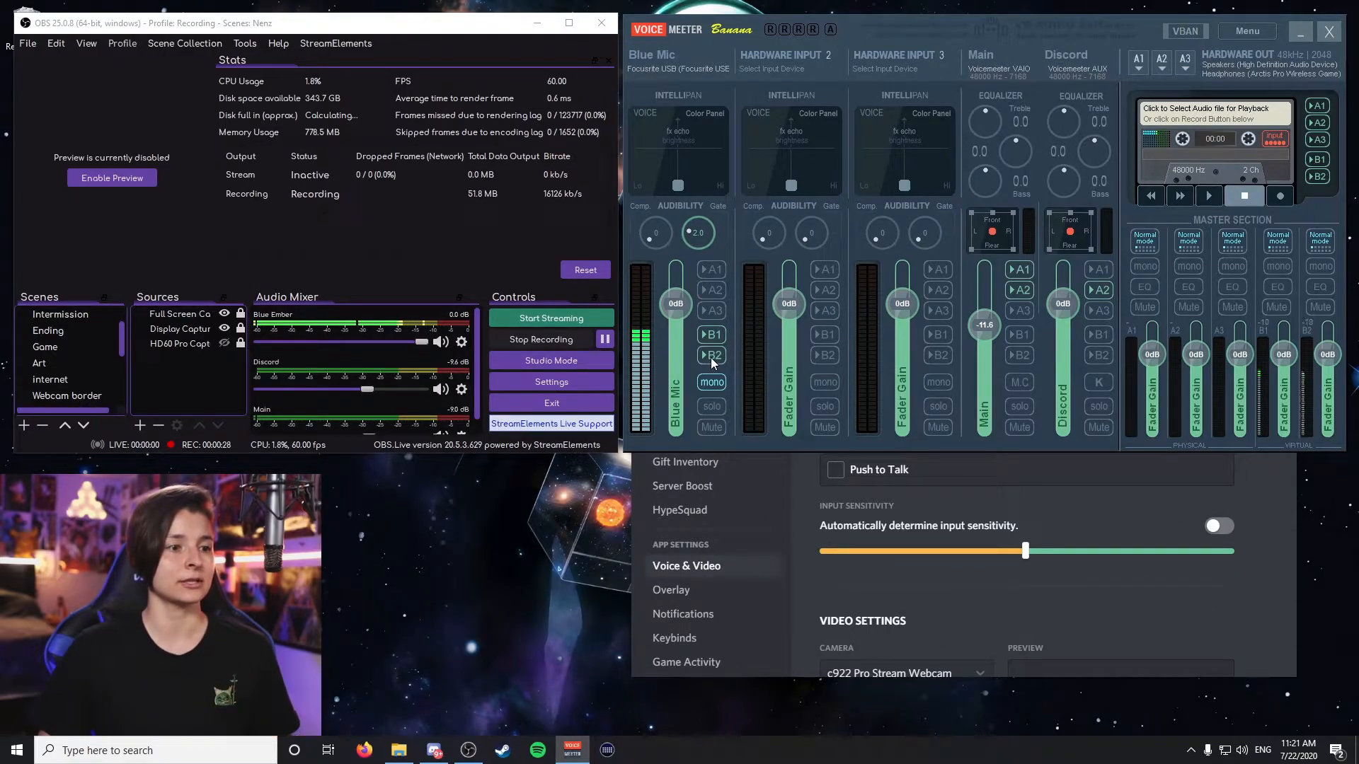
Step: Close the Discord user settings and bring Voicemeeter back to the front
click(1252, 608)
click(1274, 291)
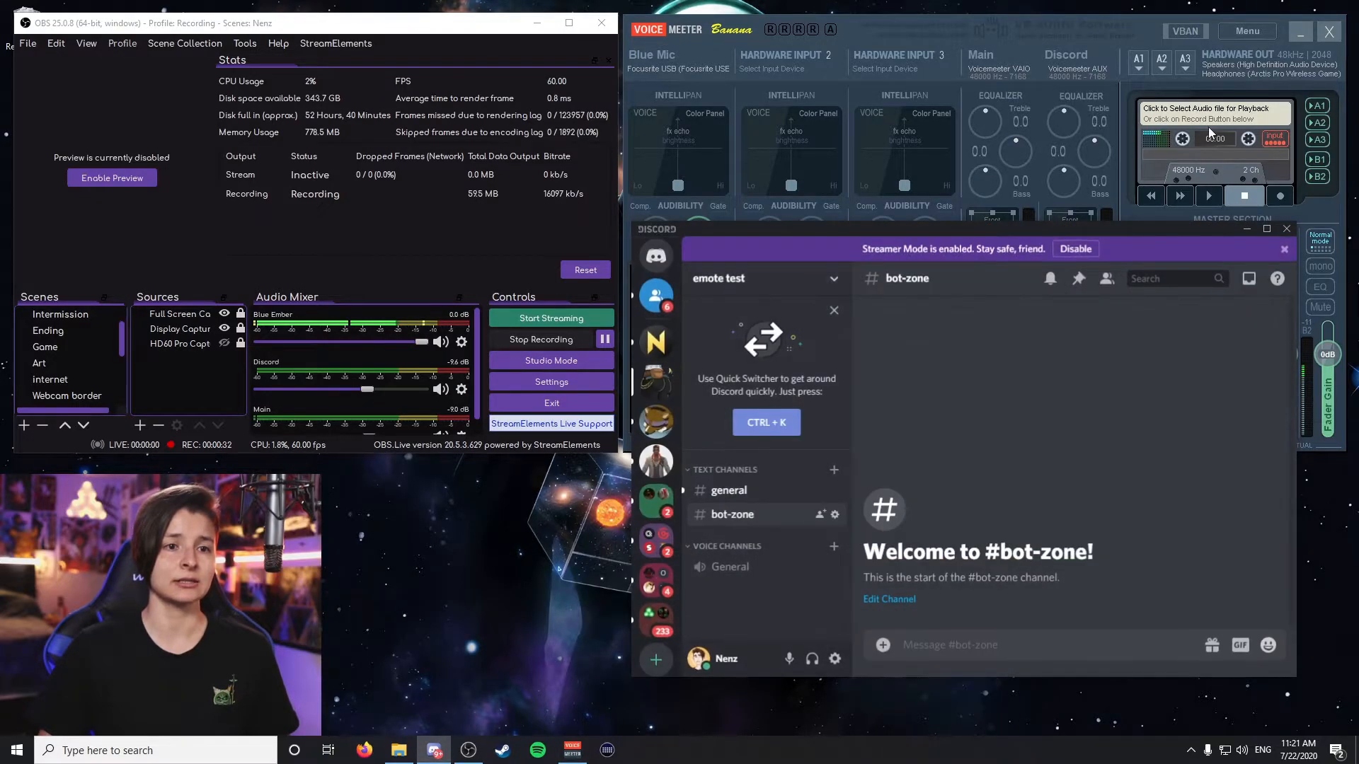
click(1133, 85)
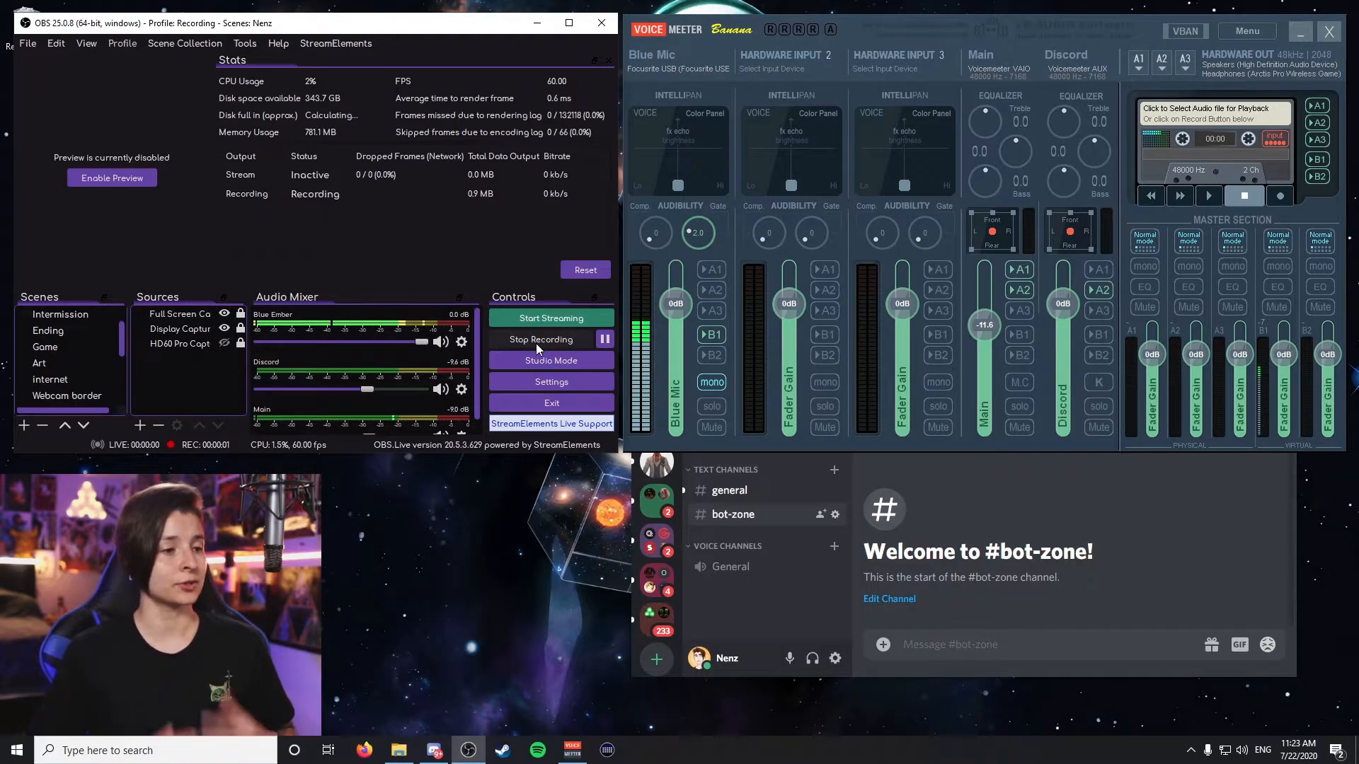
Step: Join Discord's General voice channel and send "-play dim lights by harris heller" in bot-zone
click(729, 566)
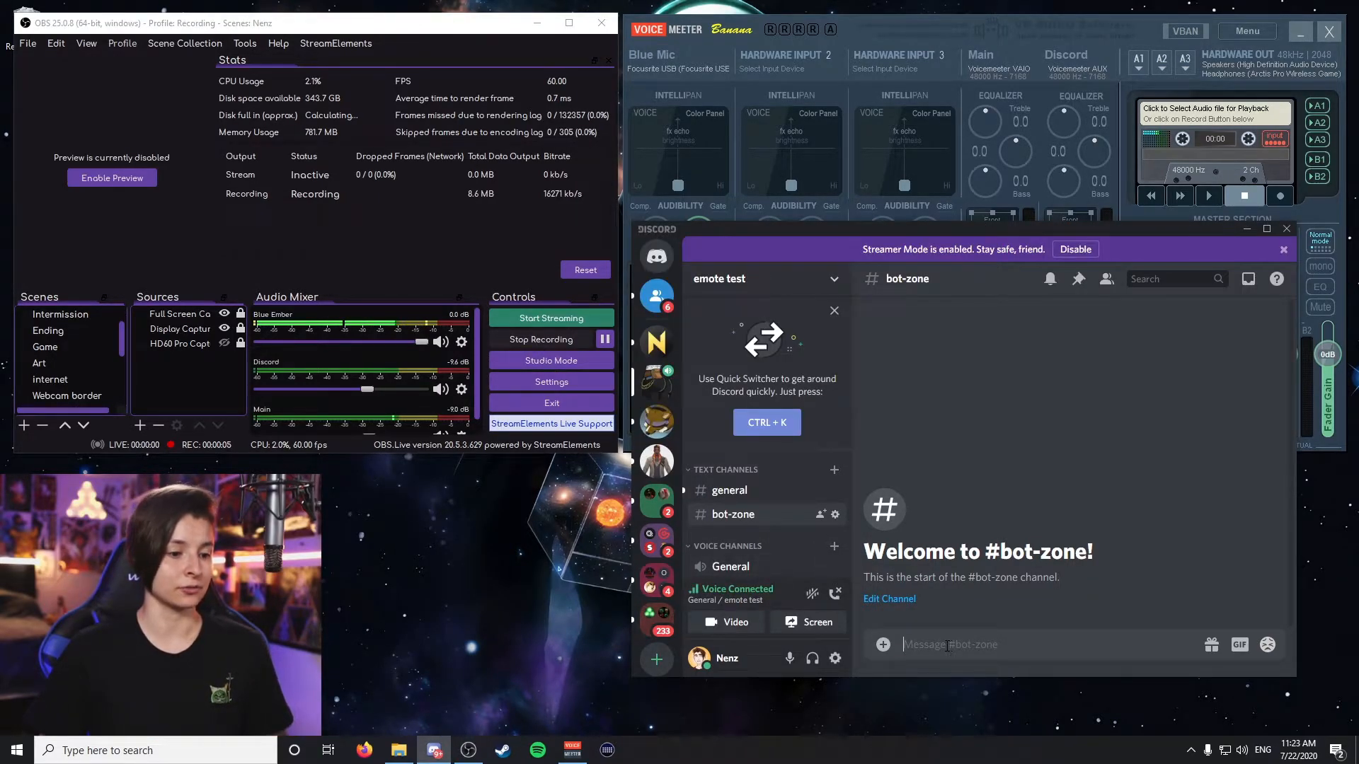
text(-play dim lights by harris heller)
key(Return)
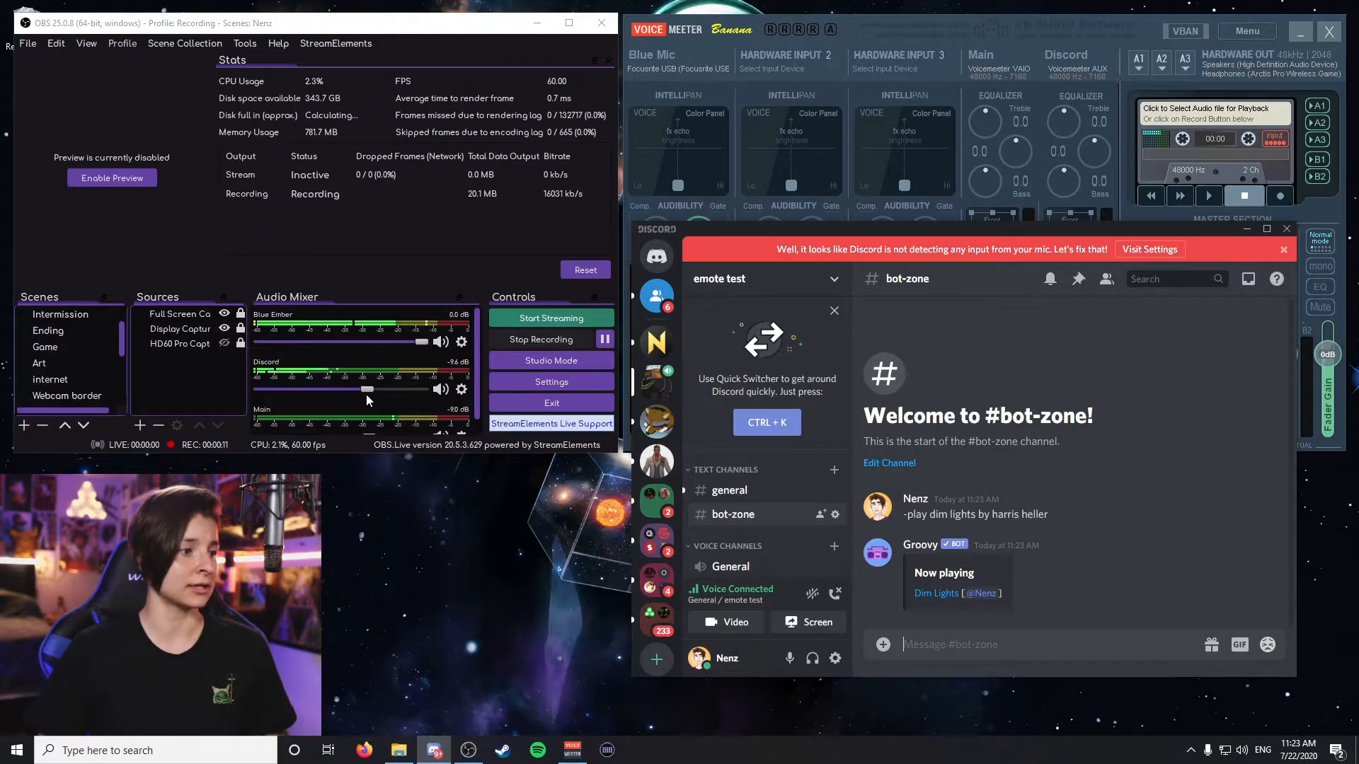
Step: Check the Discord and Main meters in the OBS audio mixer while the bot plays, and disconnect from the voice channel
click(440, 390)
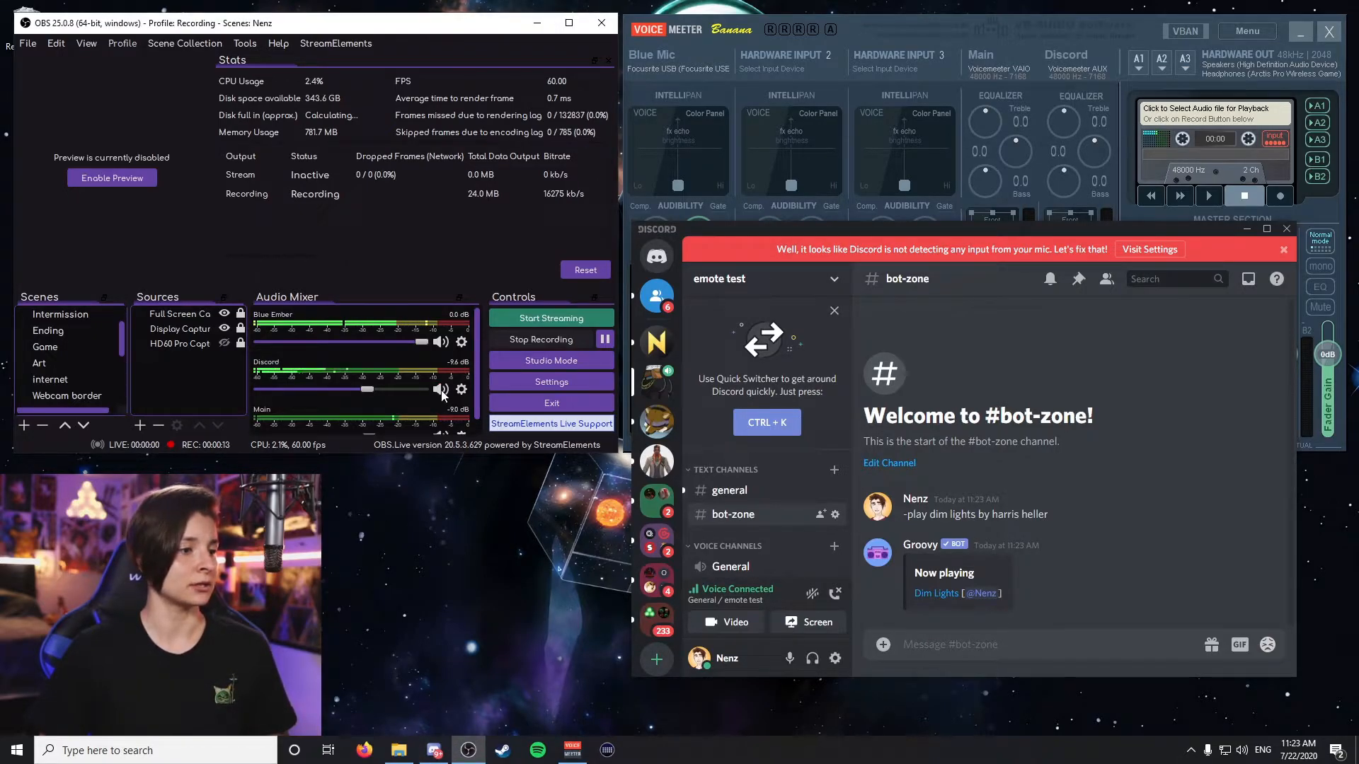
scroll(339, 410, down, 1)
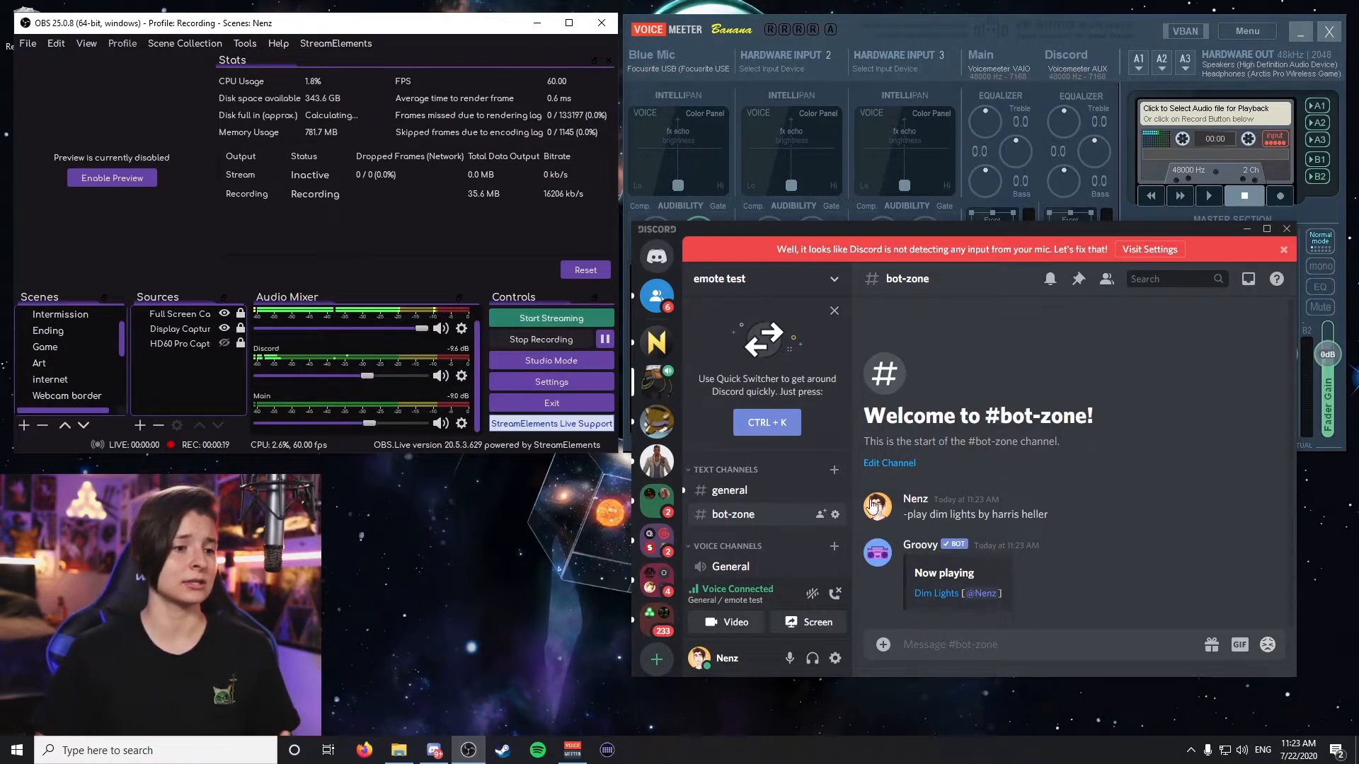
scroll(771, 567, down, 2)
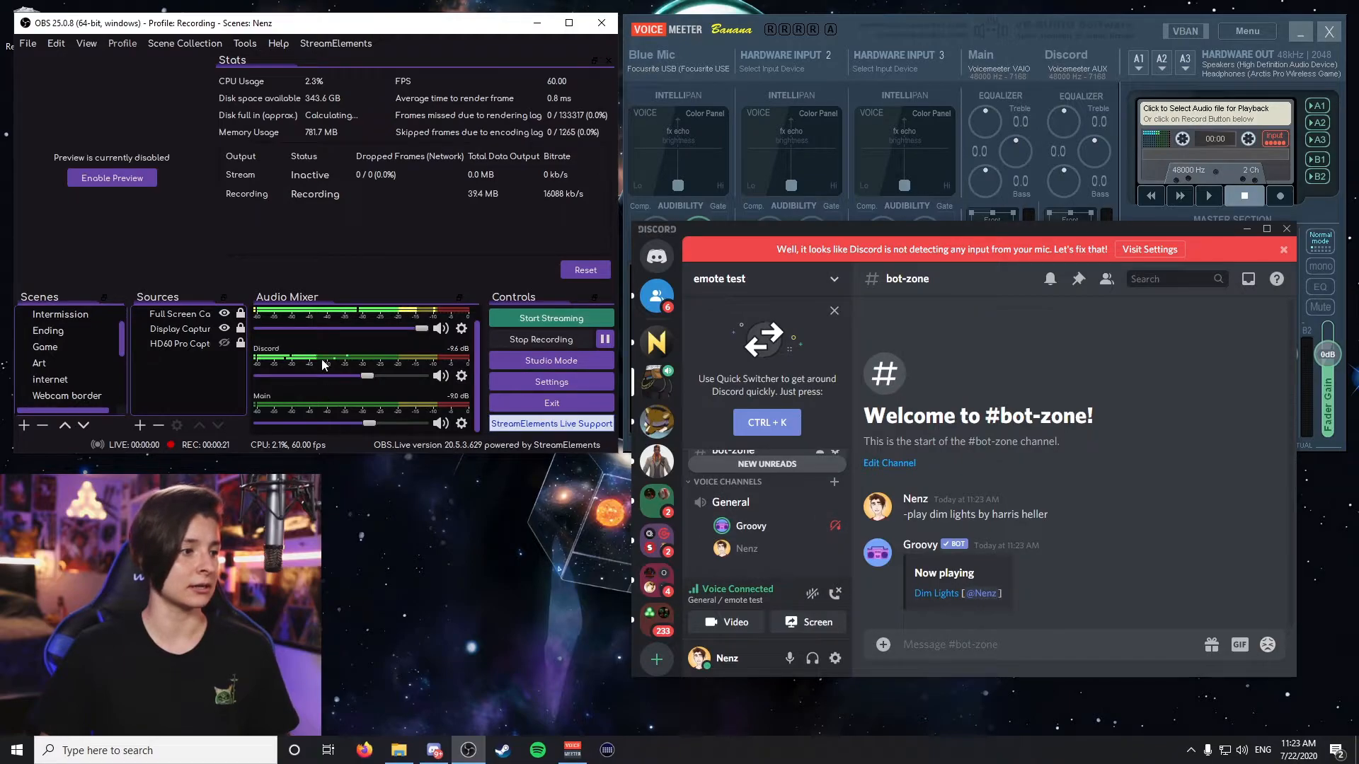
click(835, 593)
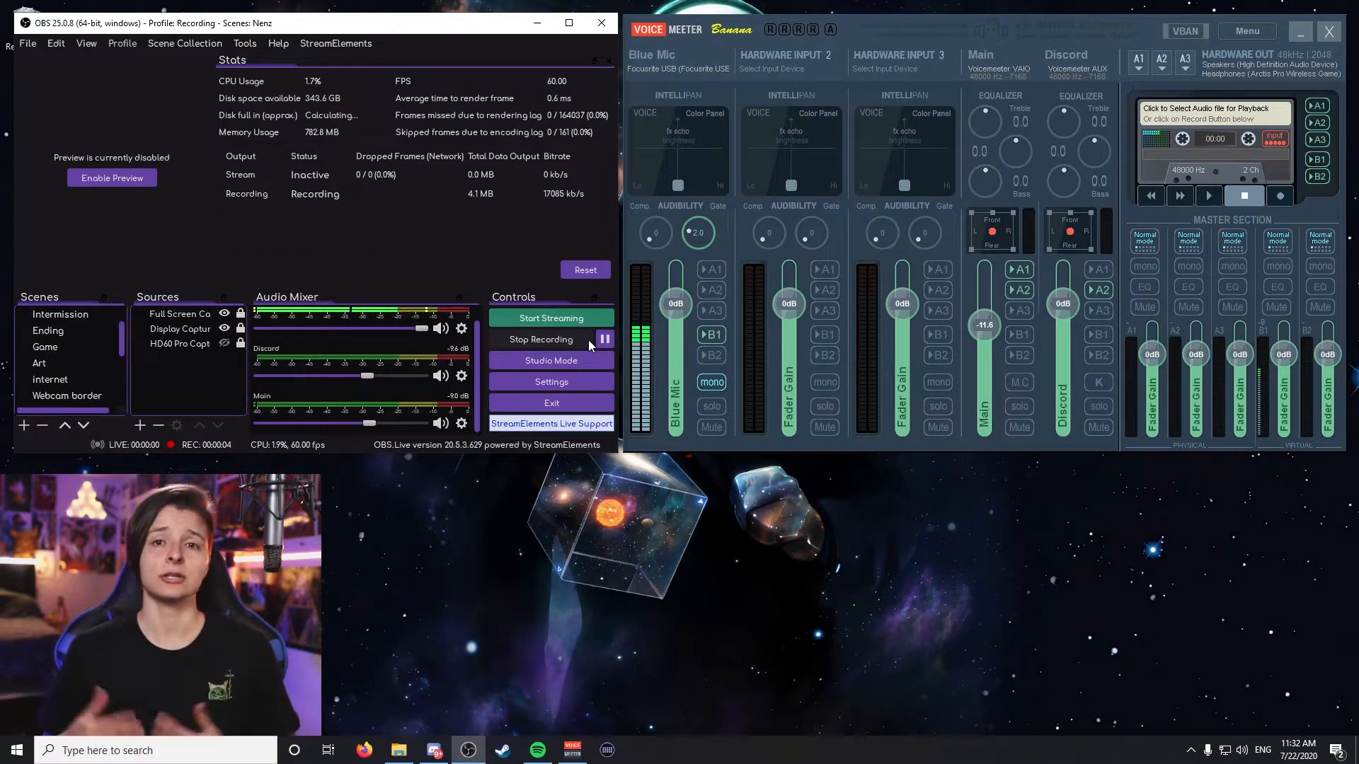
Step: Play Dim Lights briefly in Spotify to check the Main meter in OBS, pause it and move Spotify away
drag(196, 0, 1043, 58)
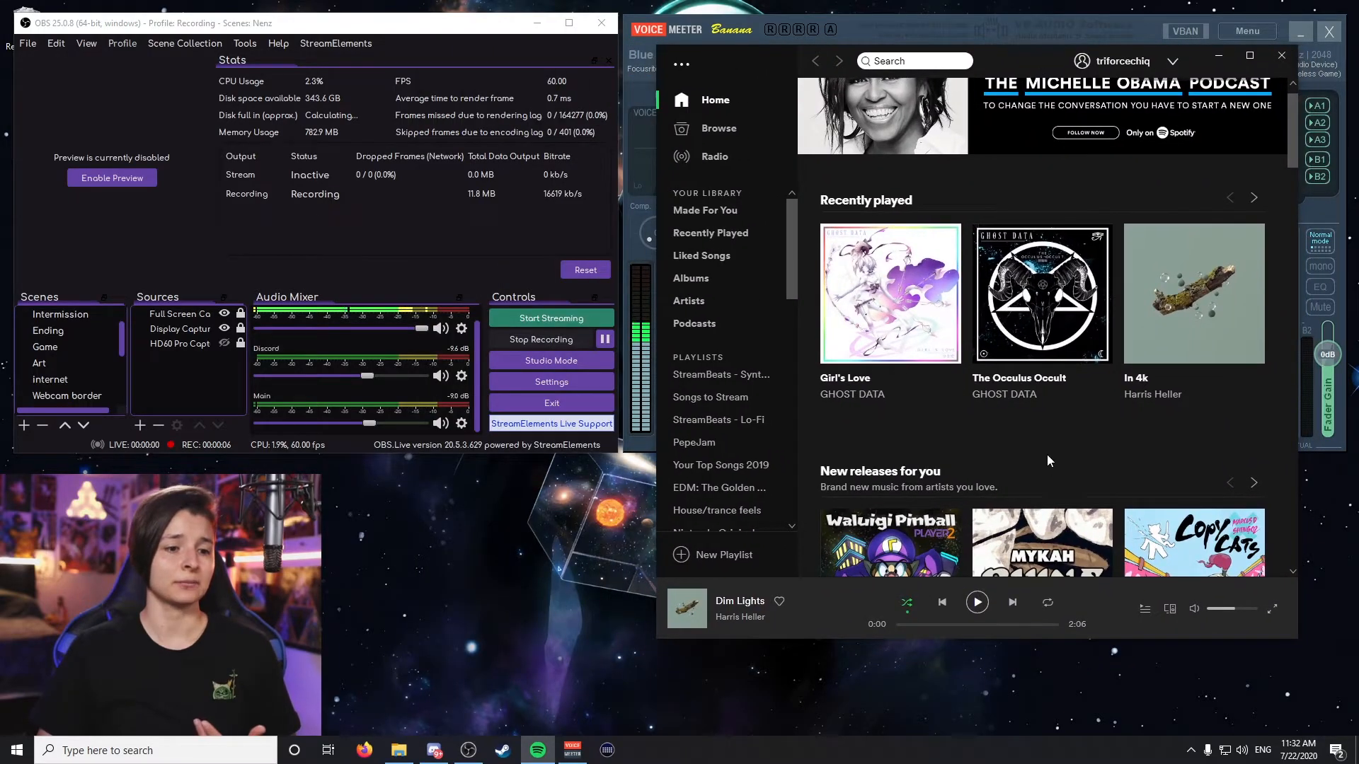
click(977, 602)
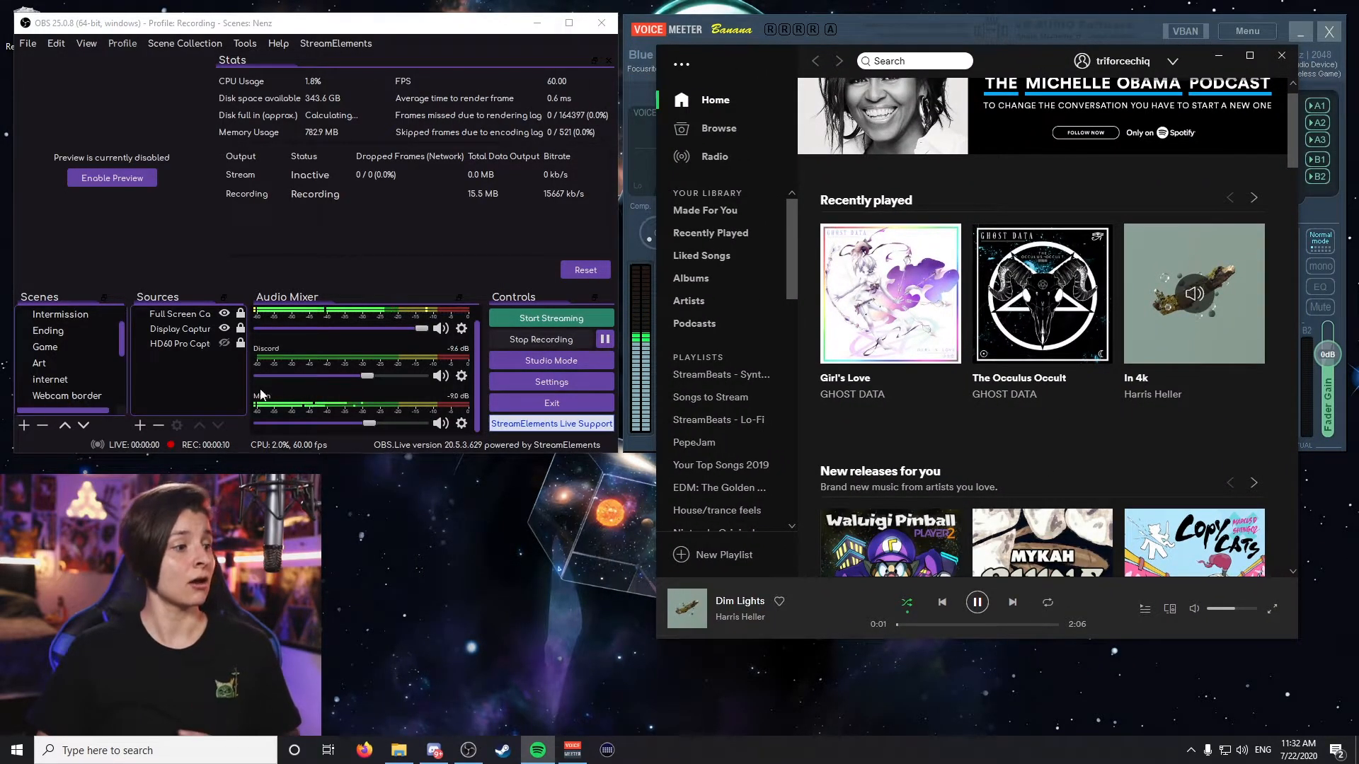
click(977, 602)
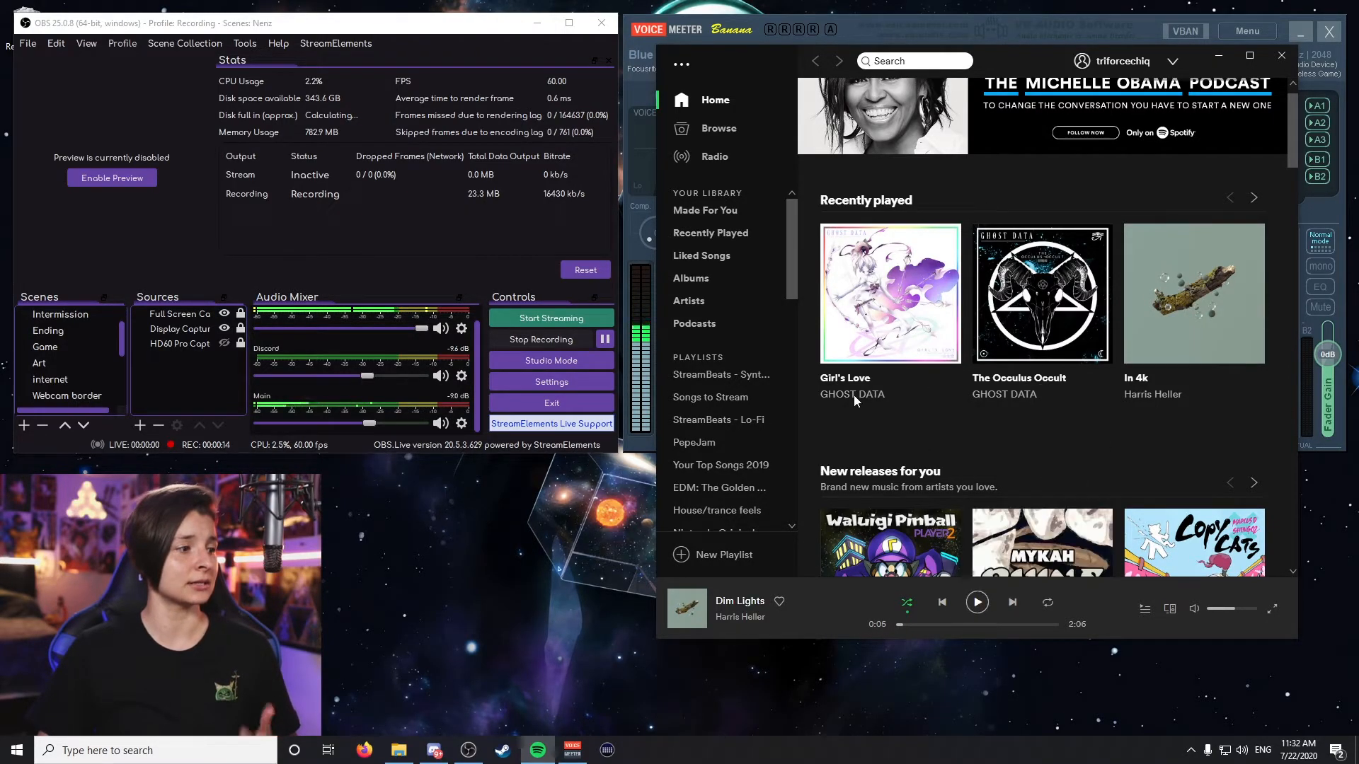
drag(1031, 59, 0, 45)
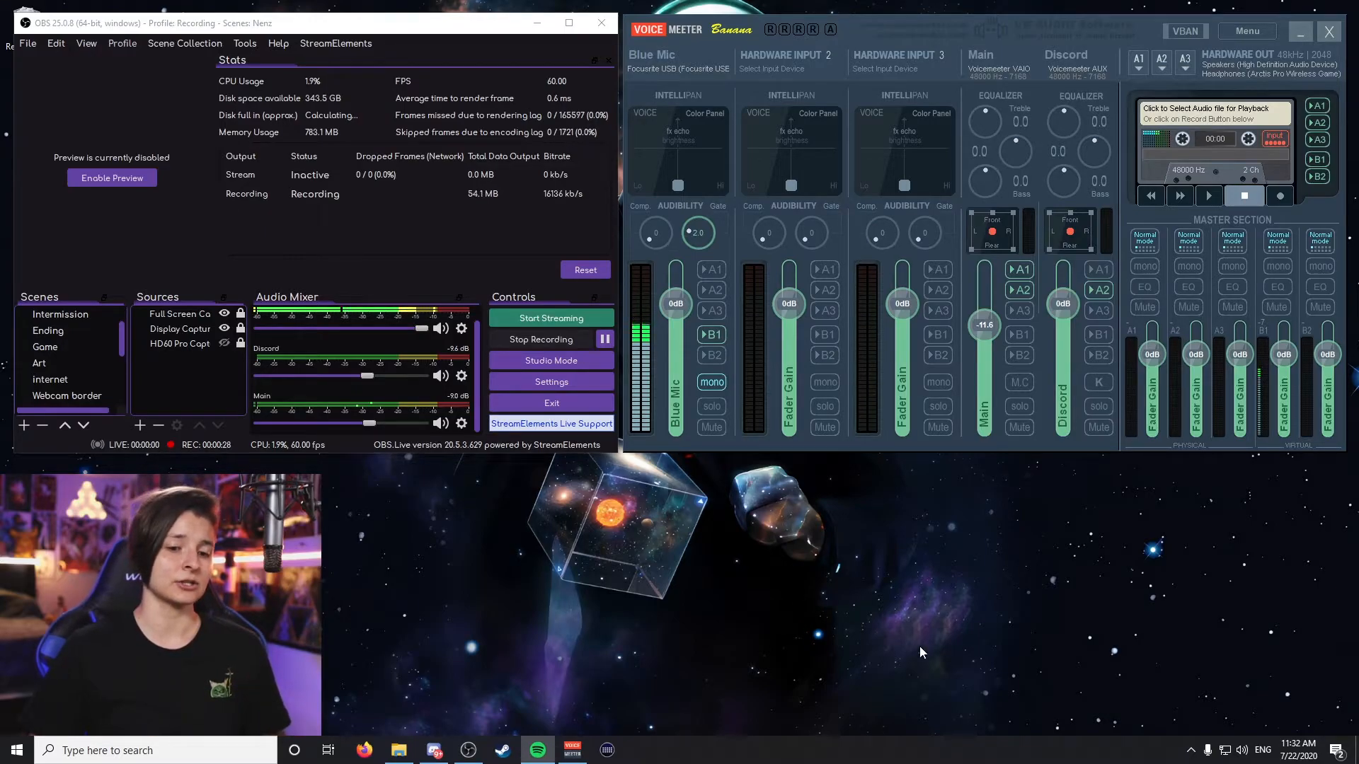
Step: In Windows' app volume and device preferences, set Spotify's output to VoiceMeeter Aux Input and minimize the settings window
right_click(1241, 750)
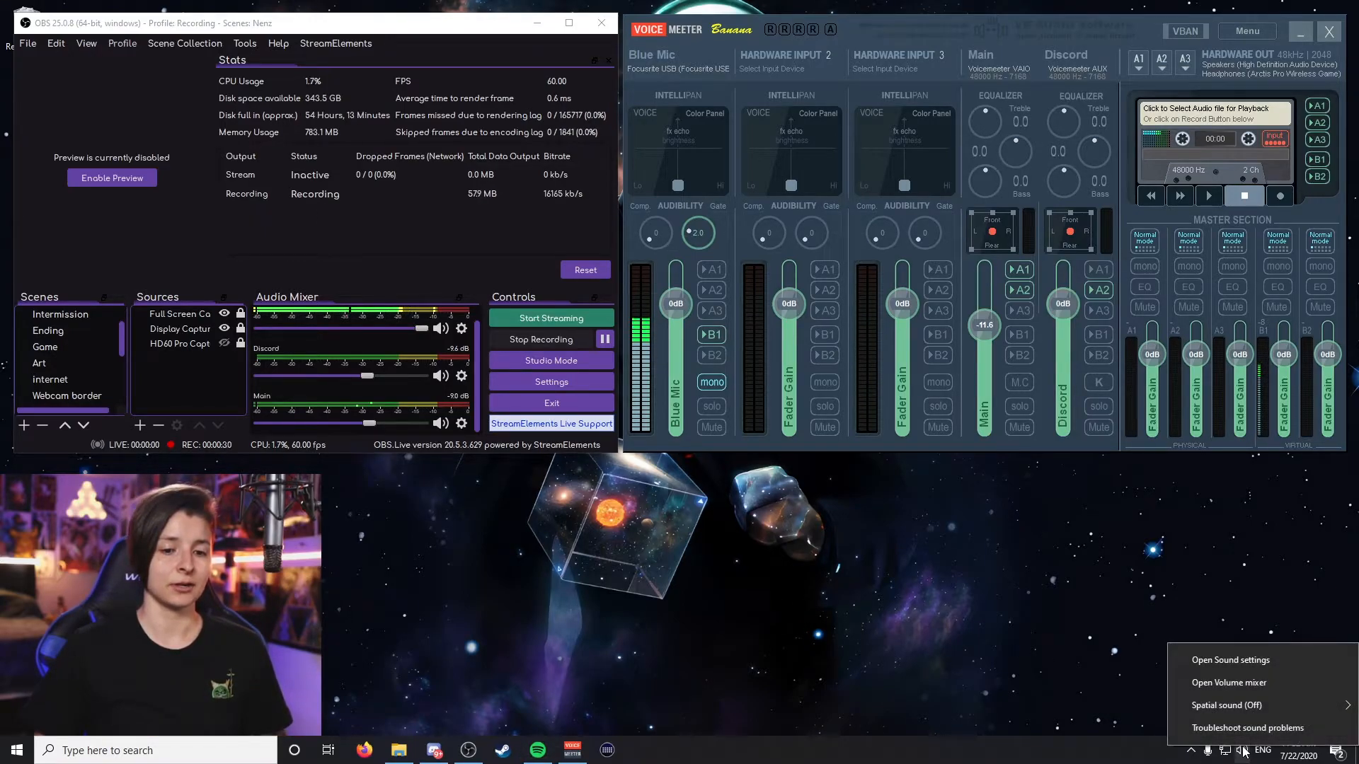
click(1239, 661)
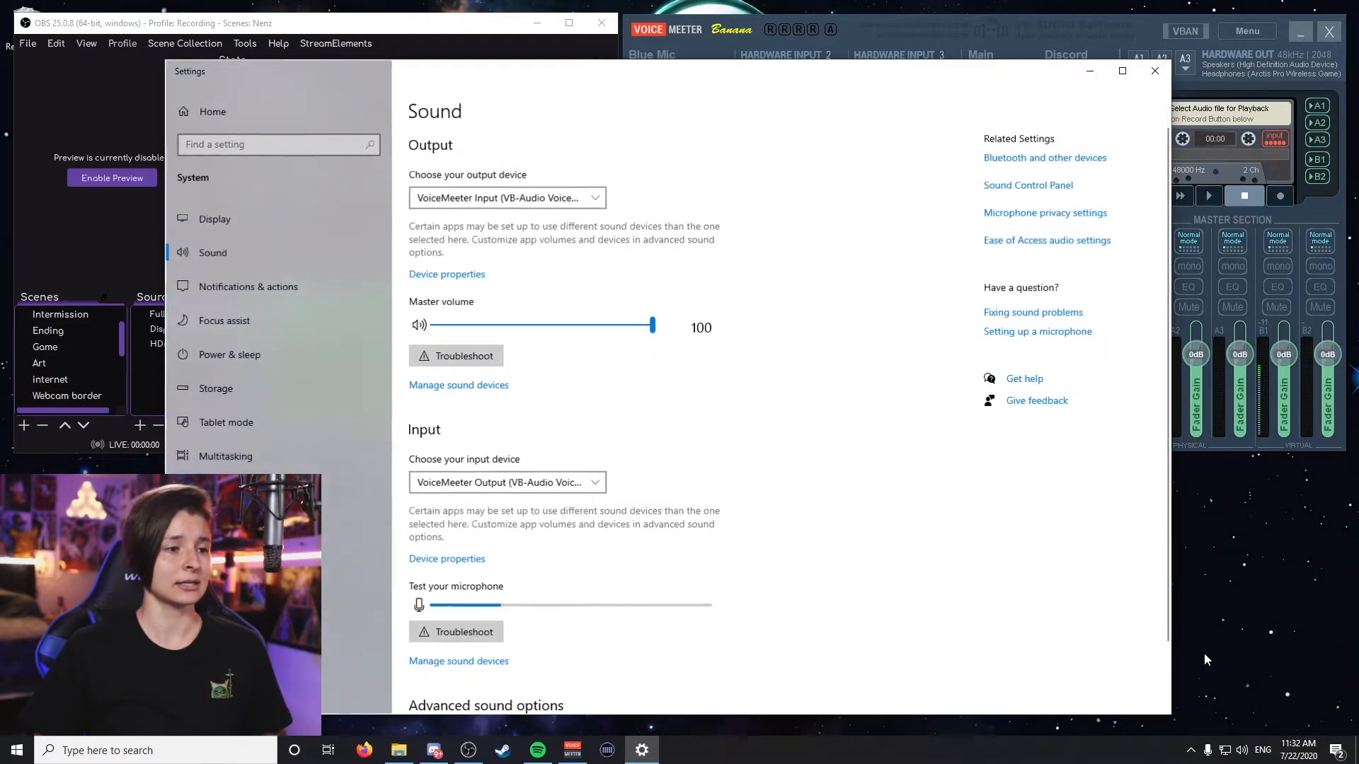
scroll(749, 576, down, 2)
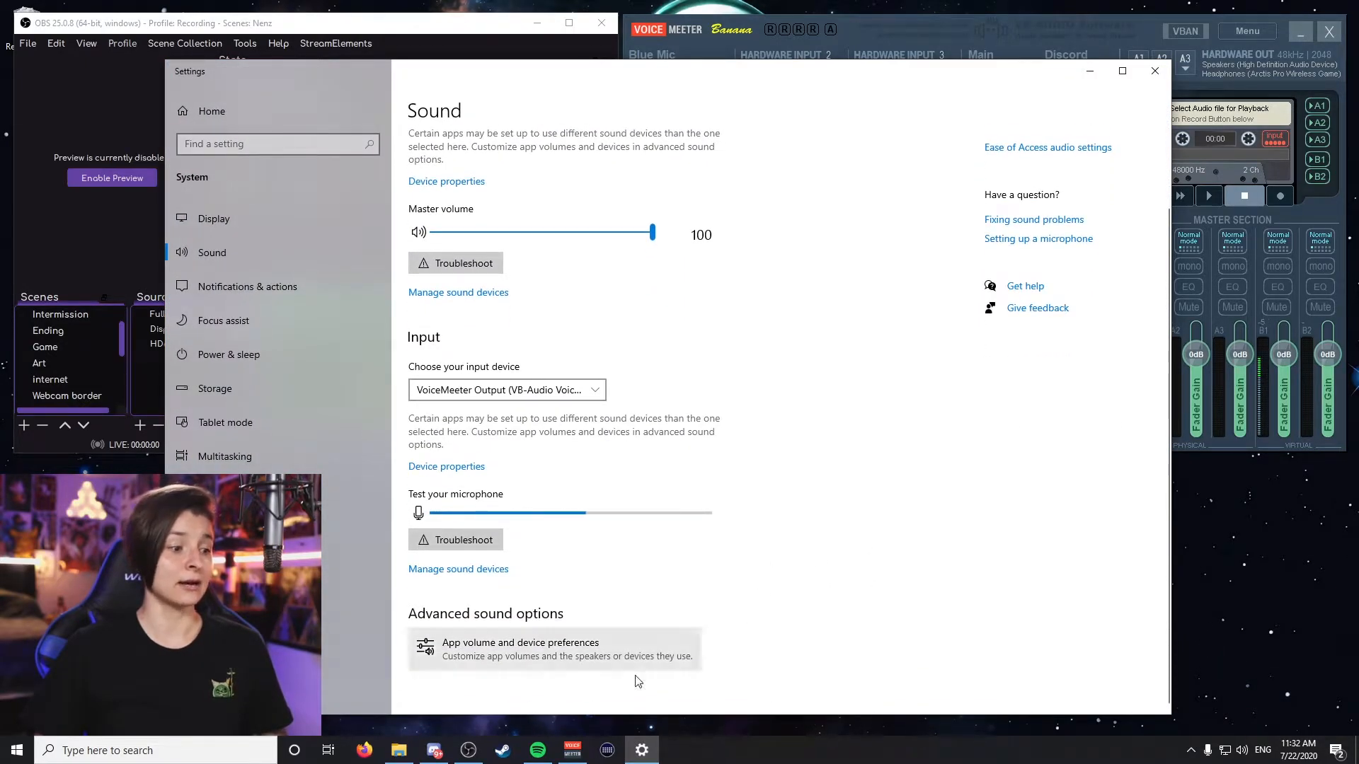
click(531, 666)
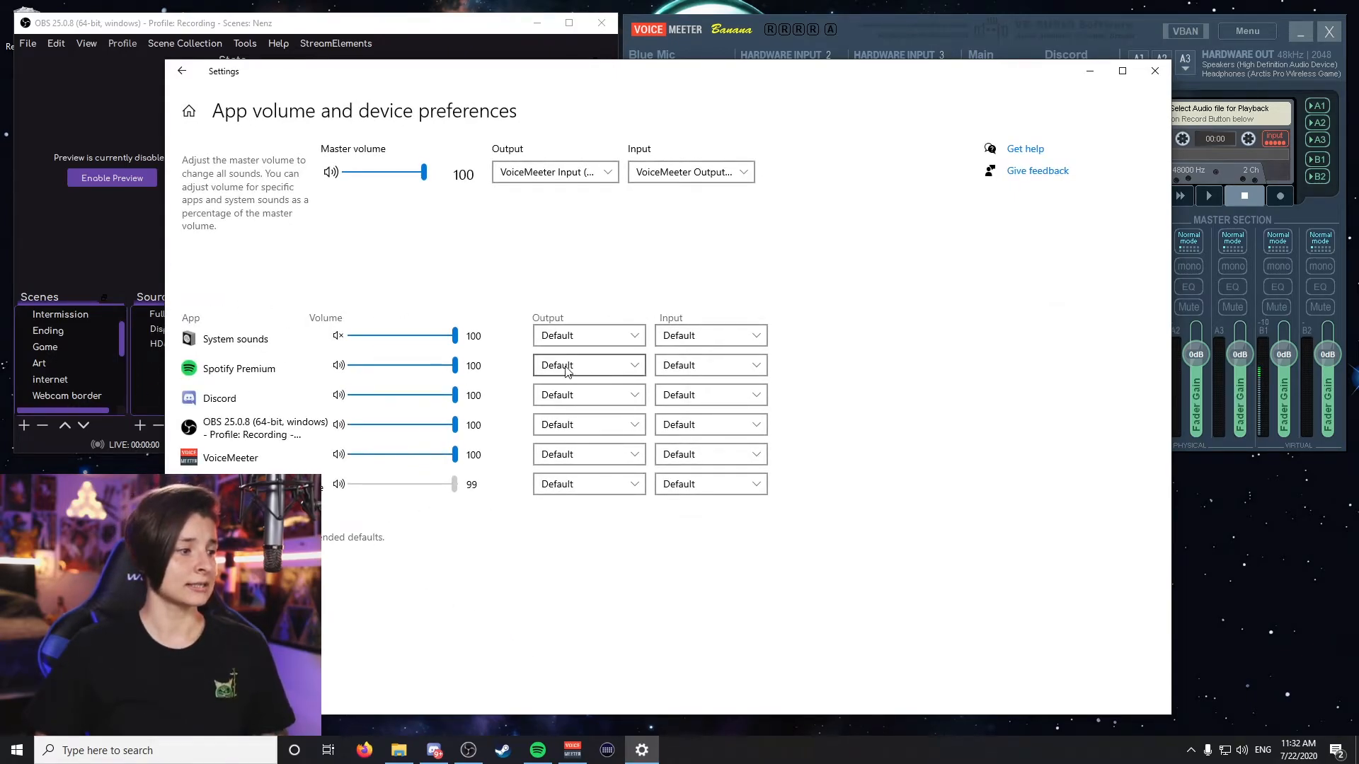
click(609, 365)
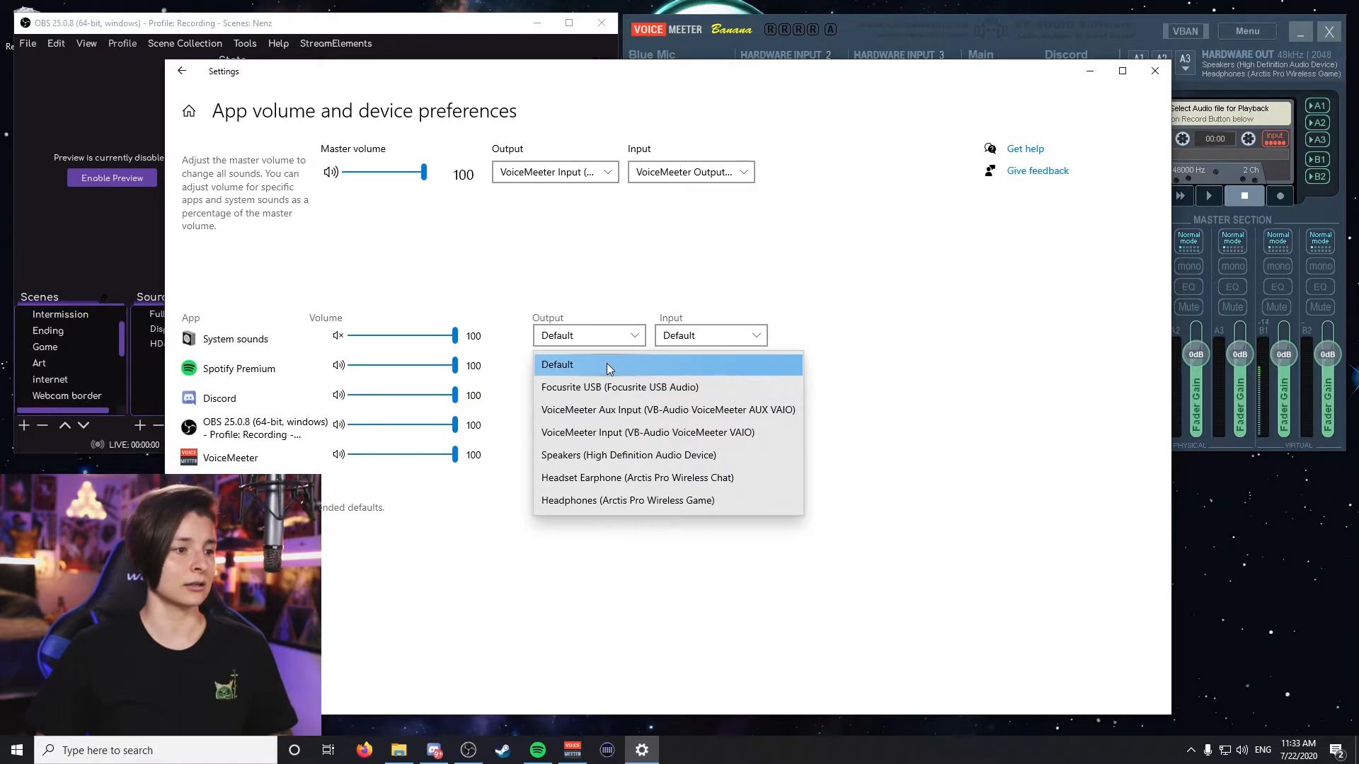
click(618, 421)
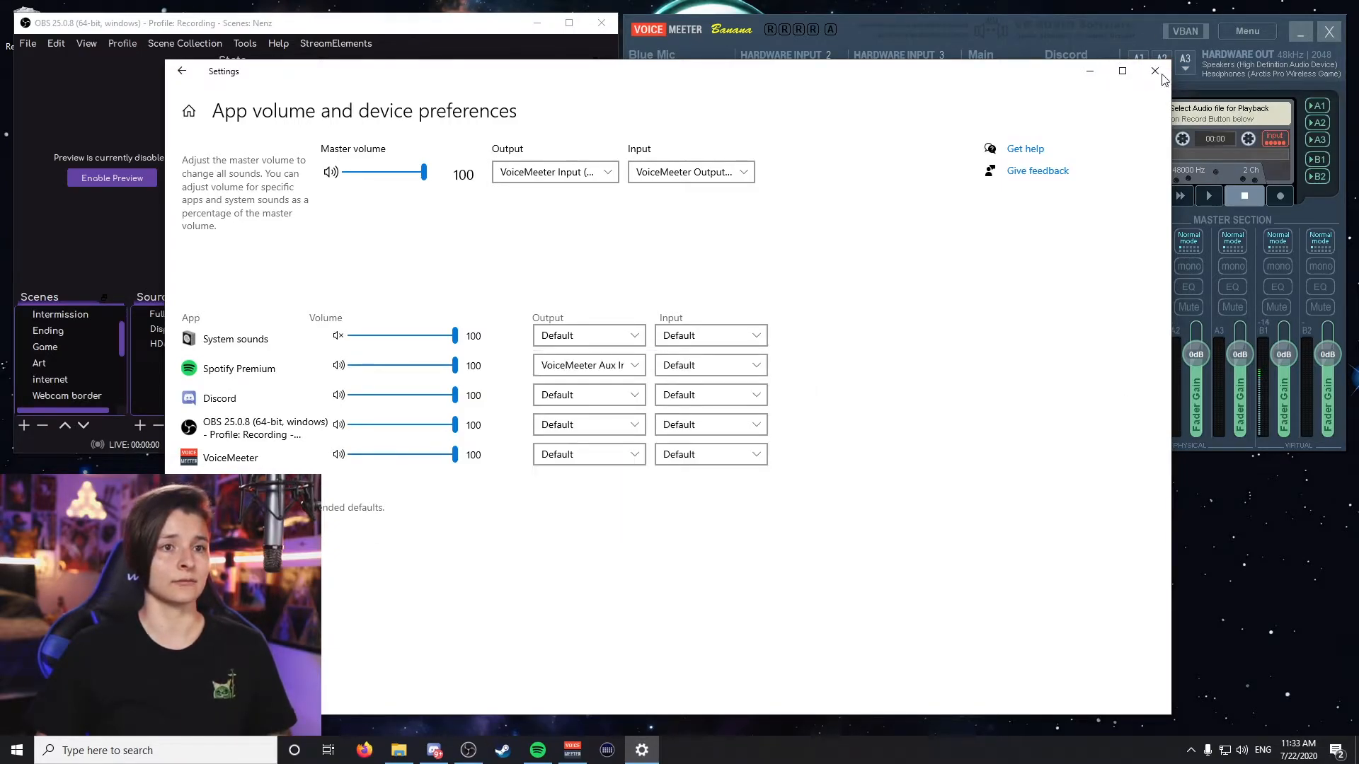
drag(1011, 79, 1015, 116)
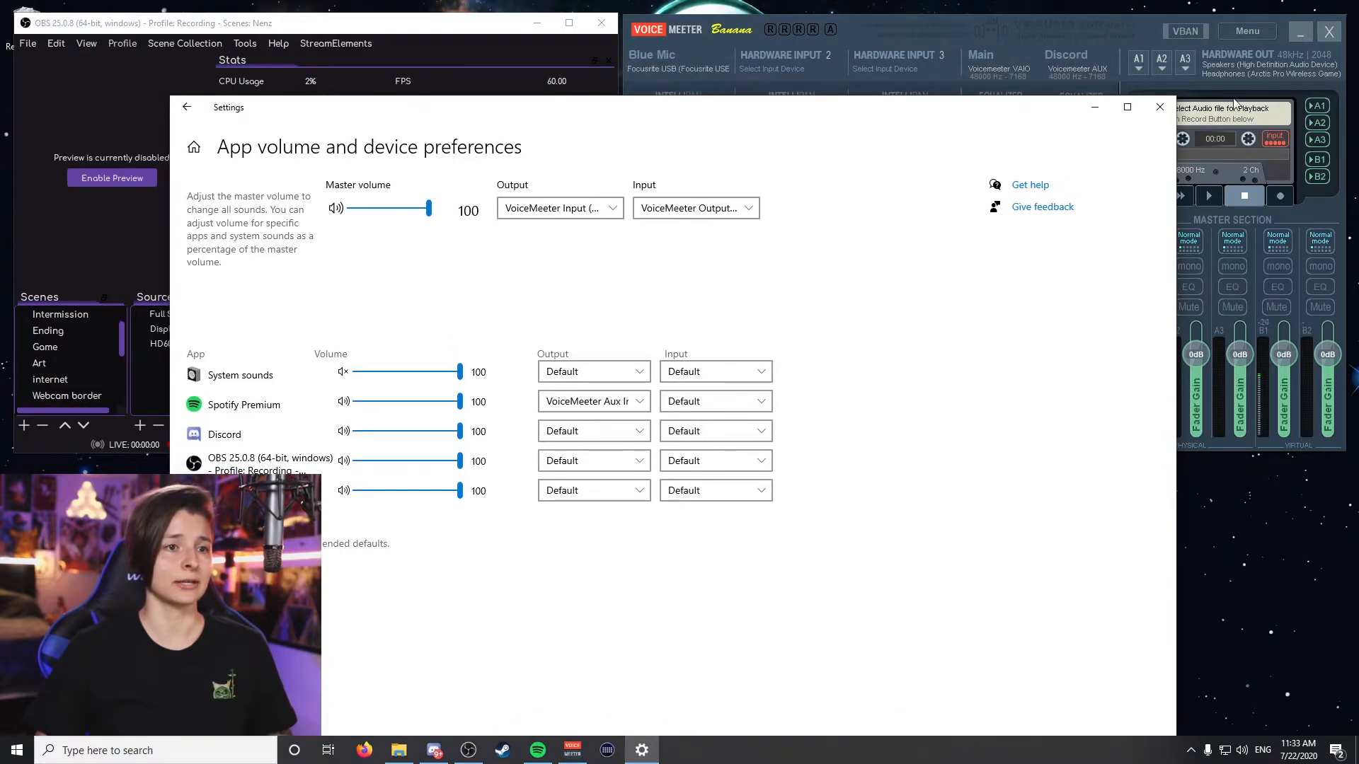
click(1097, 108)
Step: Bring Spotify back and resume Dim Lights to check the Discord meter in the OBS audio mixer
drag(0, 56, 1027, 91)
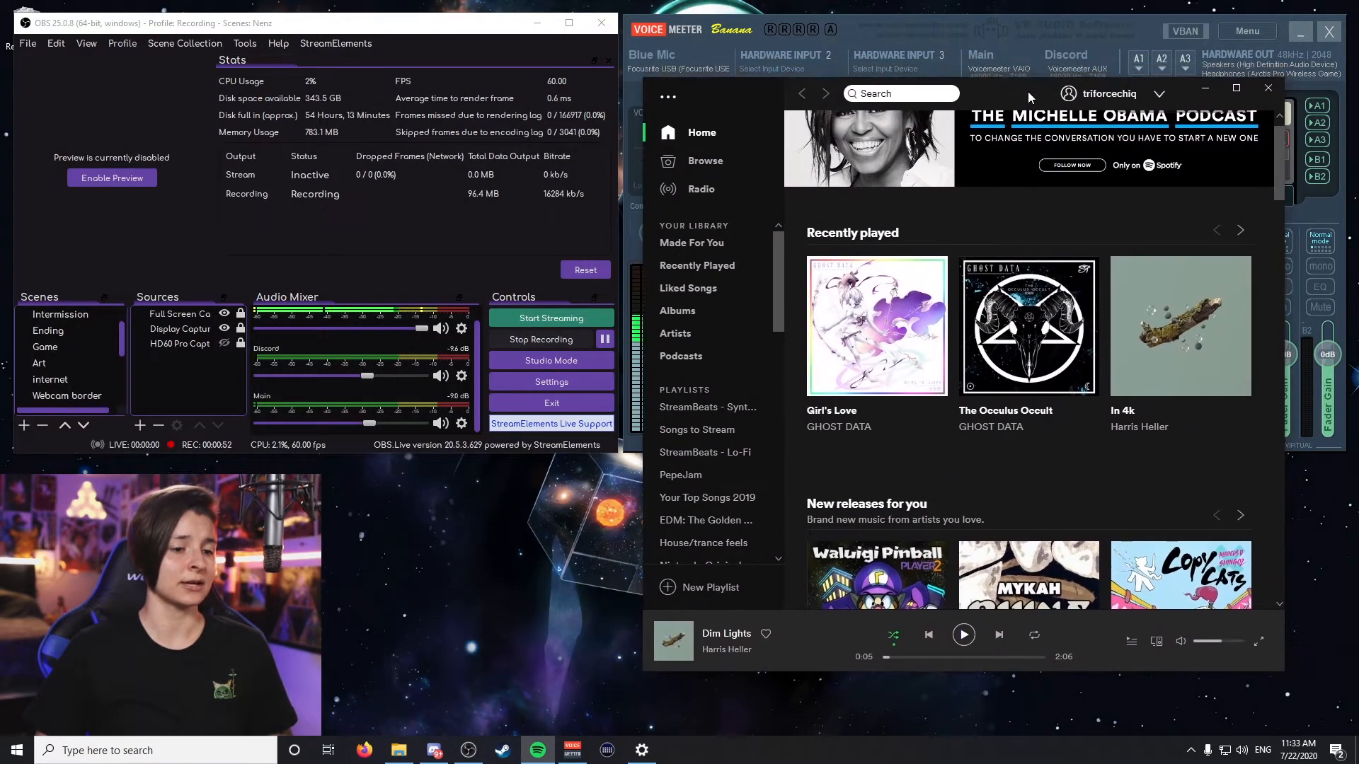
click(963, 636)
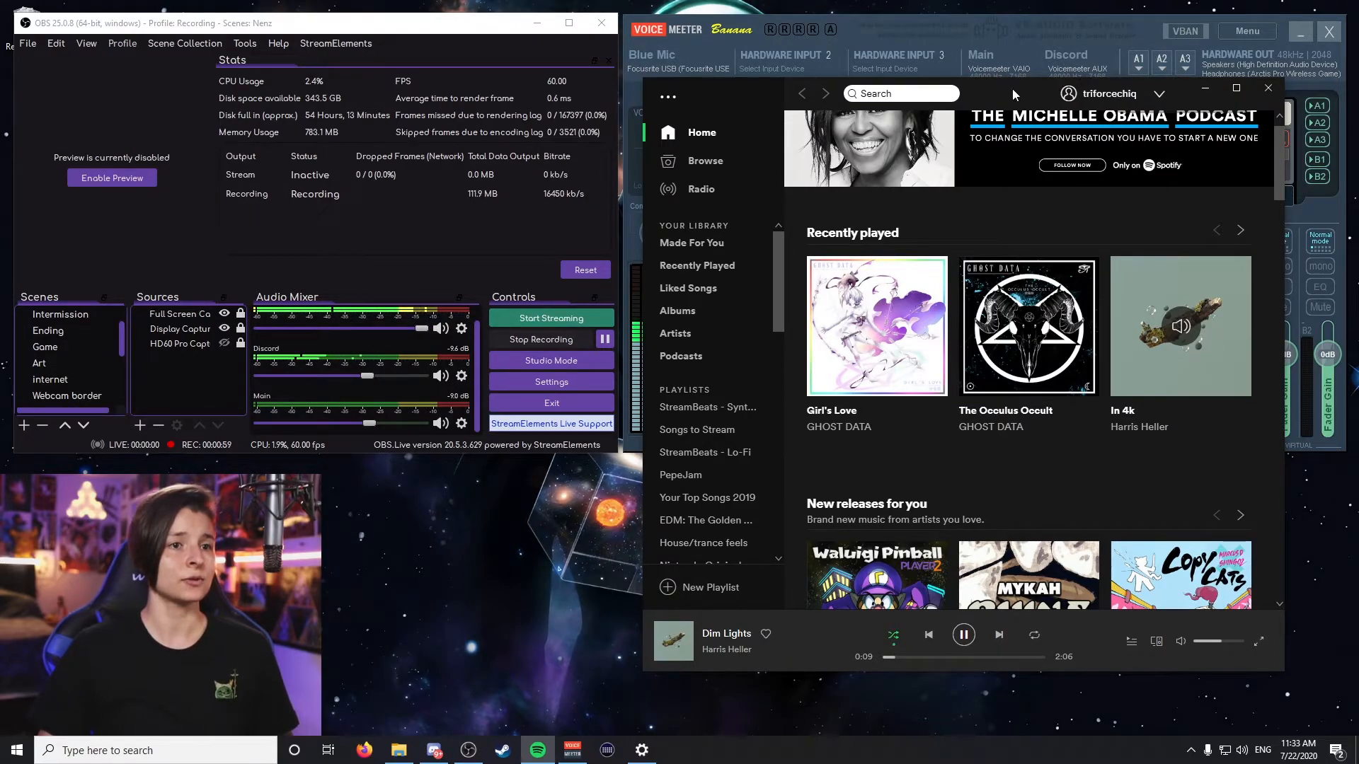
drag(1015, 90, 0, 51)
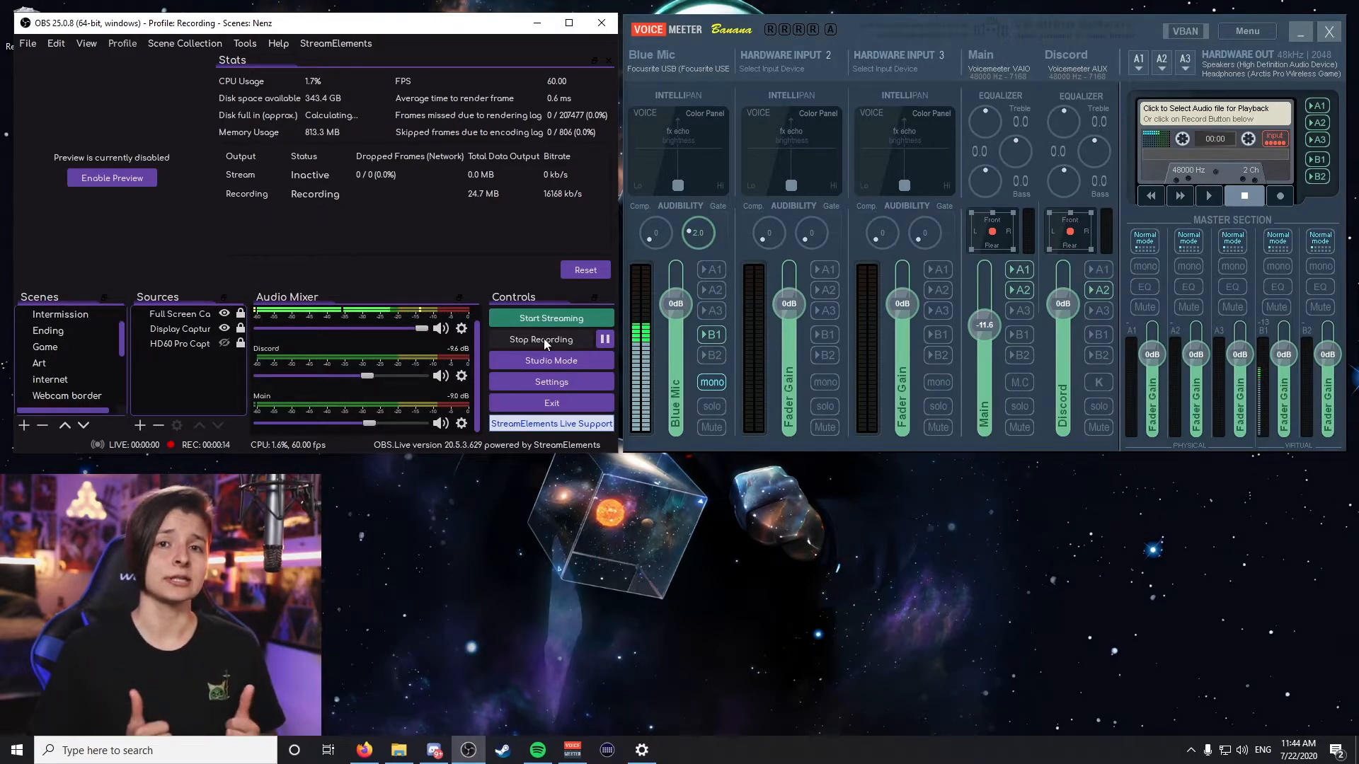
Step: Check the preferred main sample rate options in Voicemeeter's system settings and close them
click(1238, 30)
click(1234, 376)
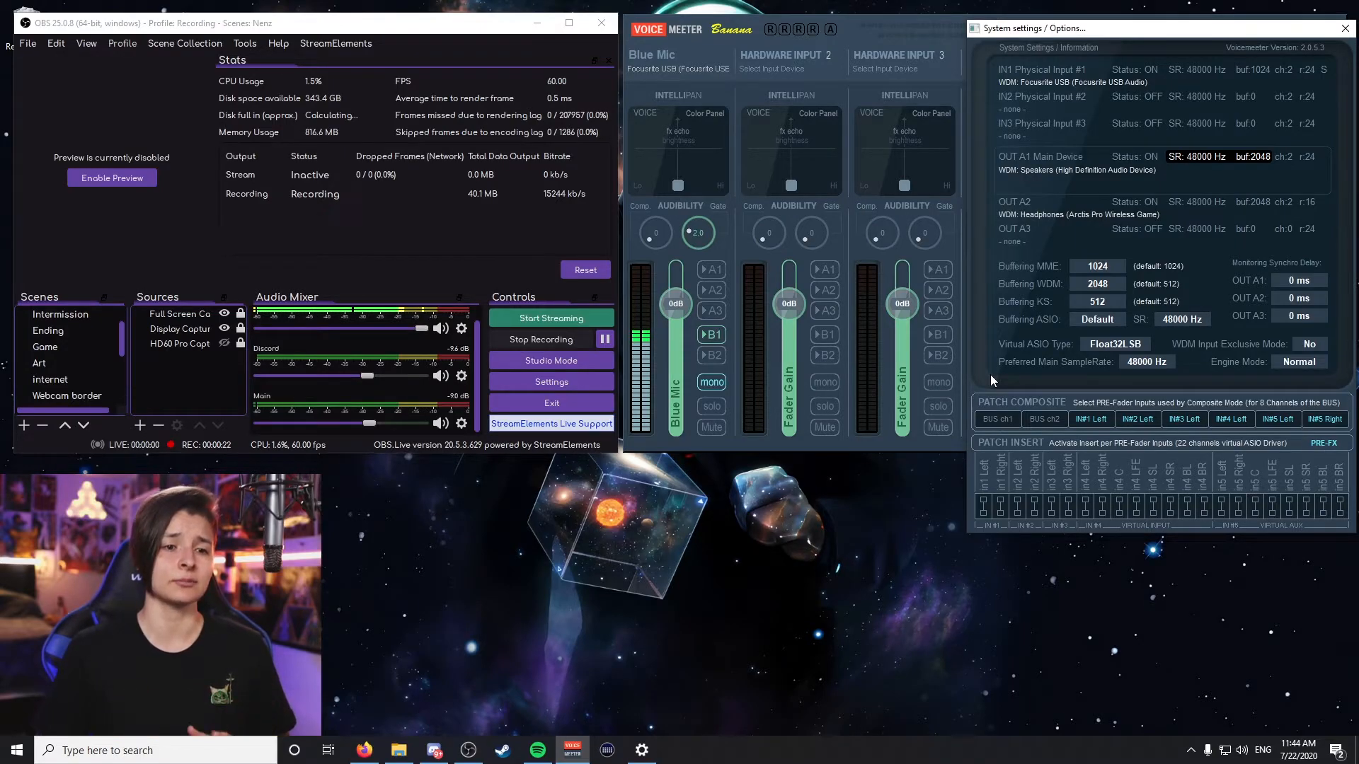
click(1156, 367)
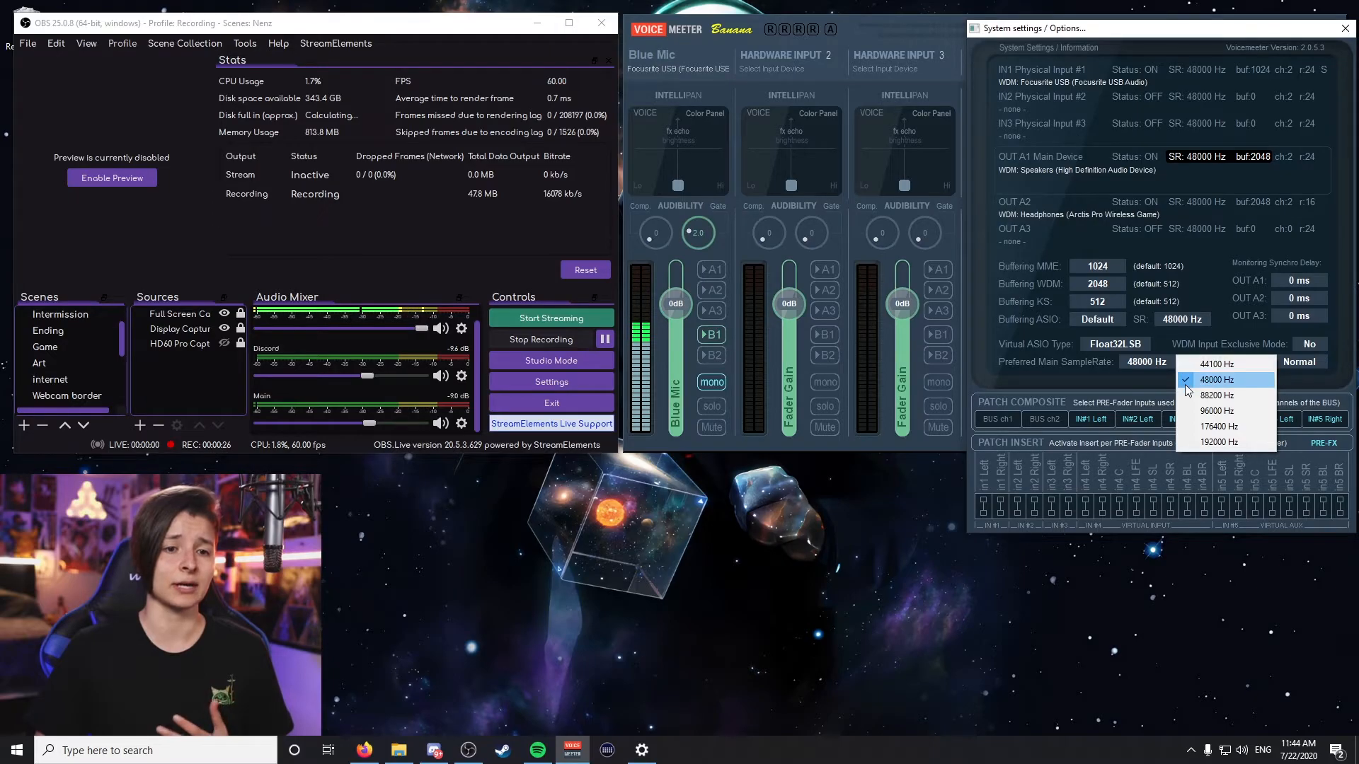
click(1344, 30)
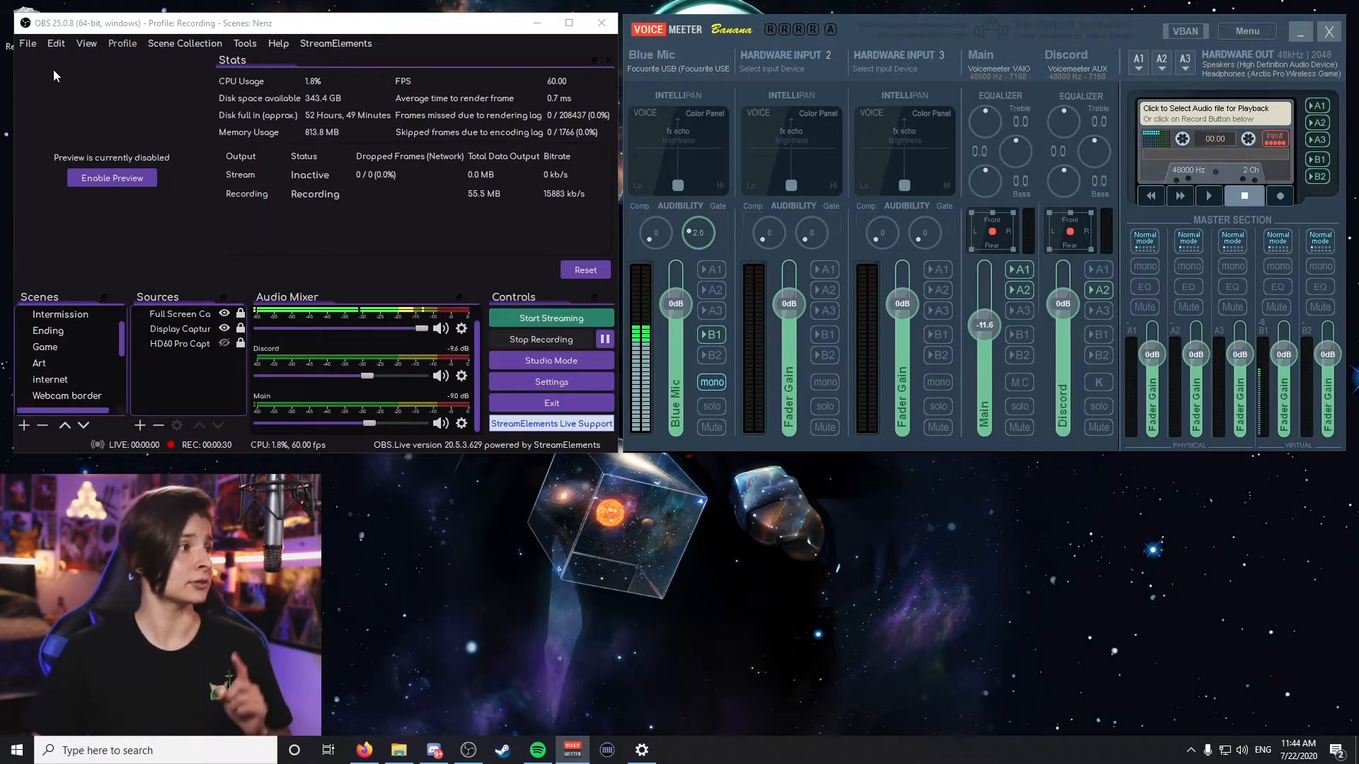
Step: Check the sample rate in the OBS audio settings and close the settings
click(25, 48)
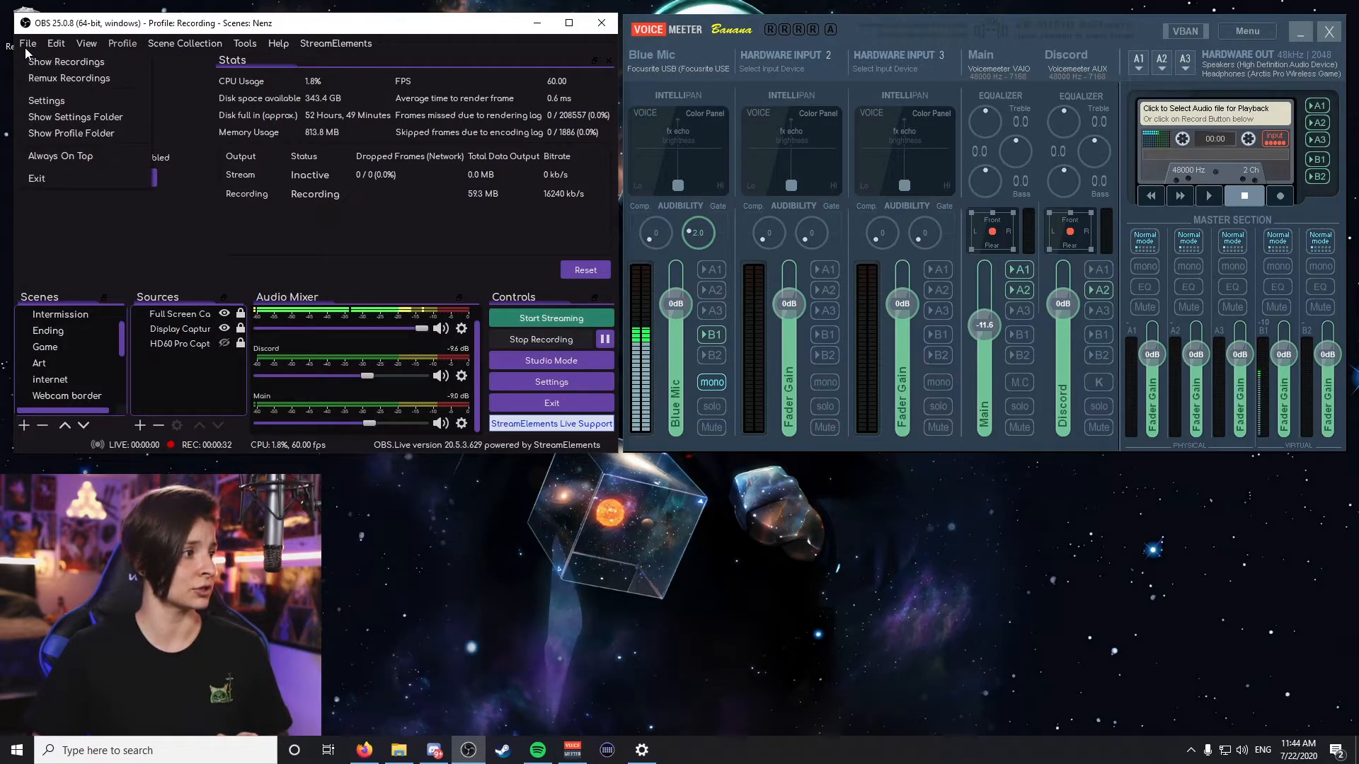
click(65, 100)
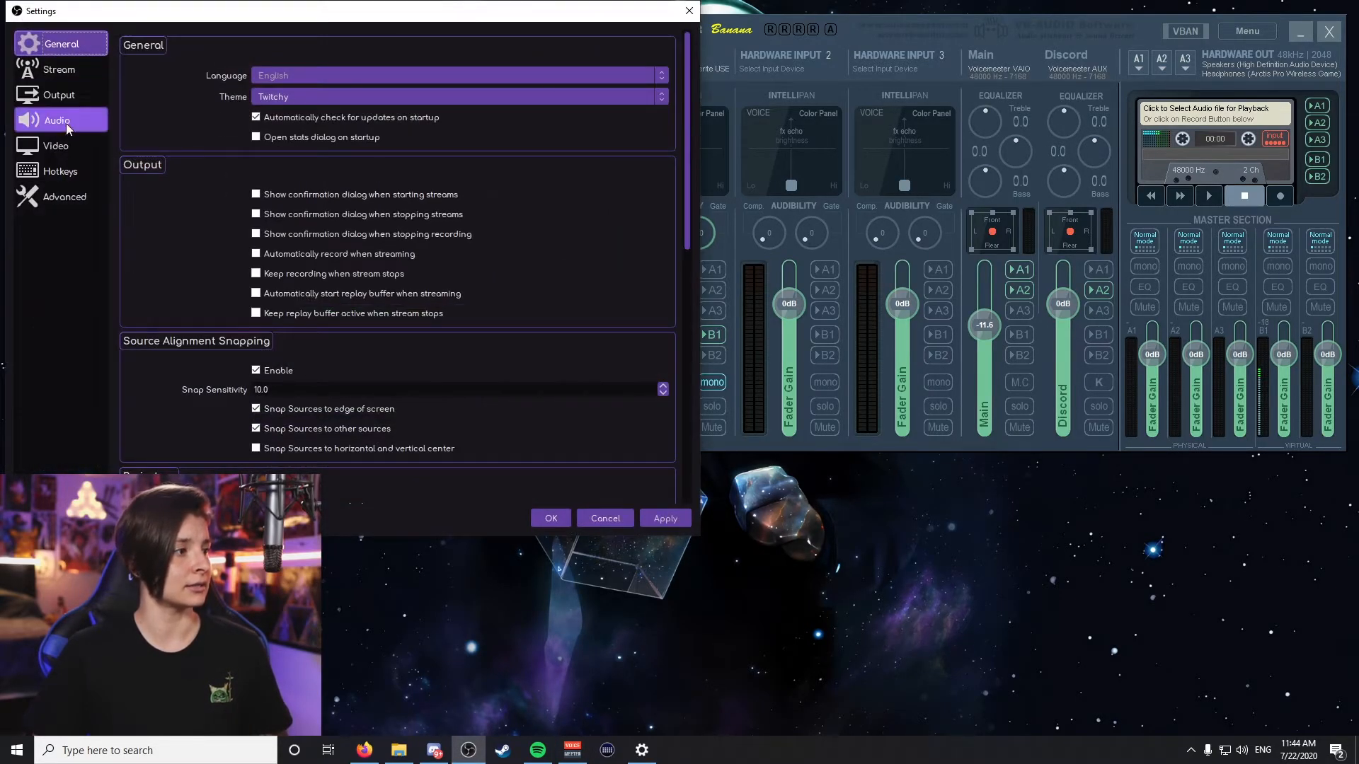
click(65, 129)
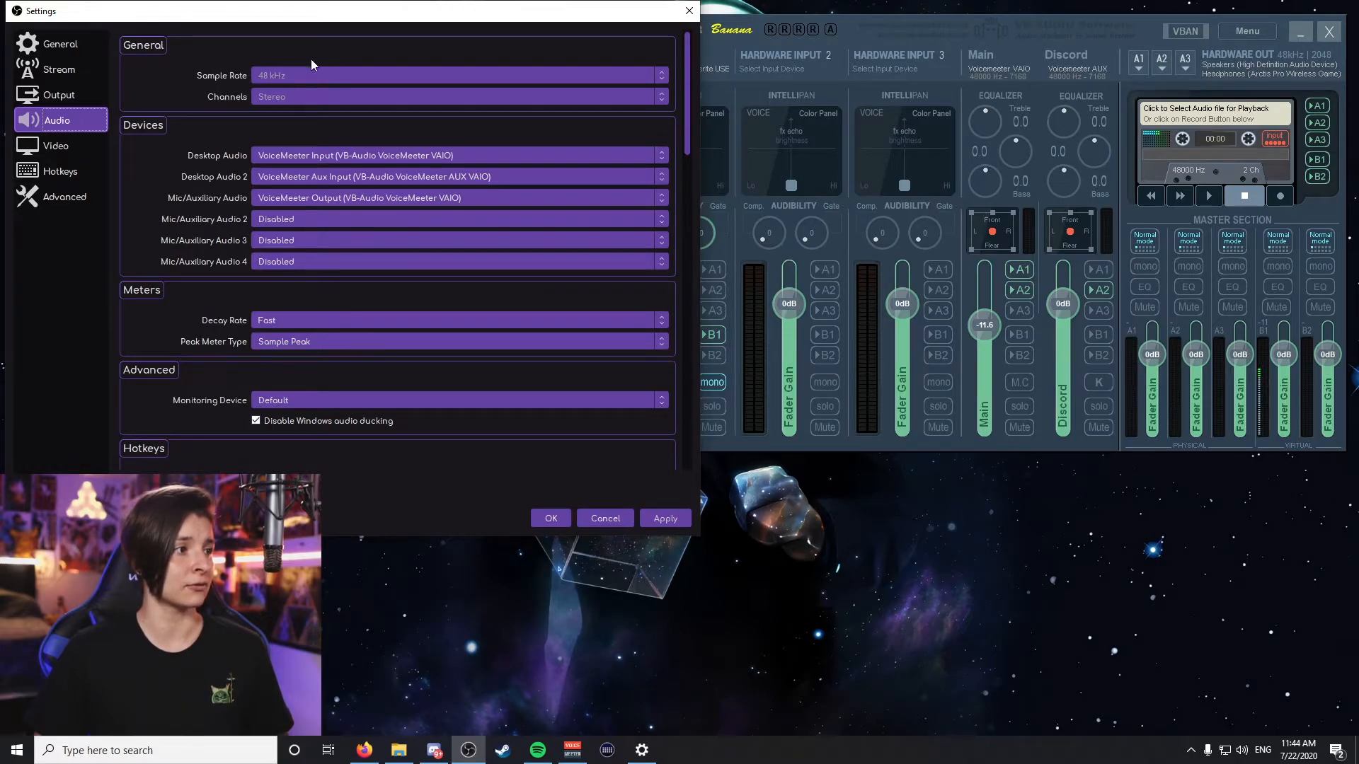
click(551, 518)
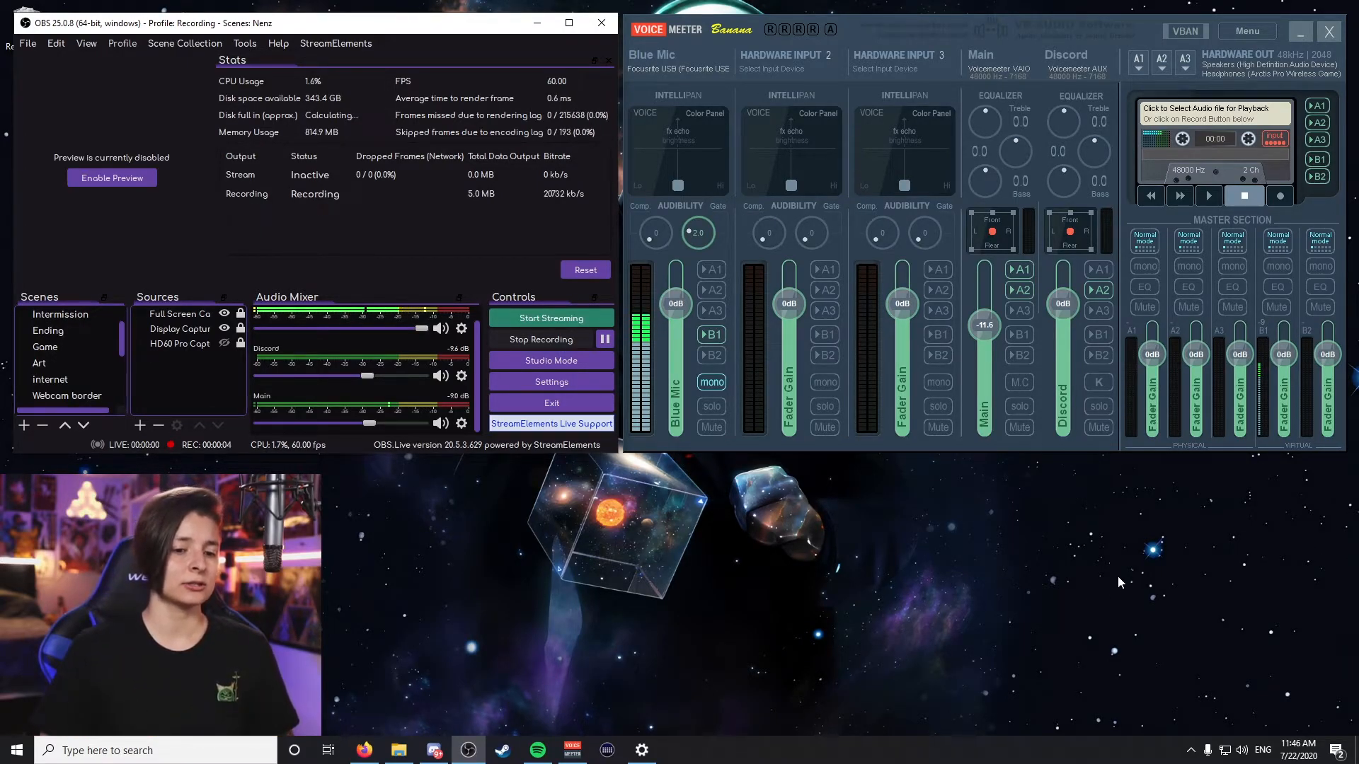
Step: Open the Windows Sound control panel's playback device list, minimize the settings window, and locate Focusrite USB
right_click(1242, 749)
click(1241, 669)
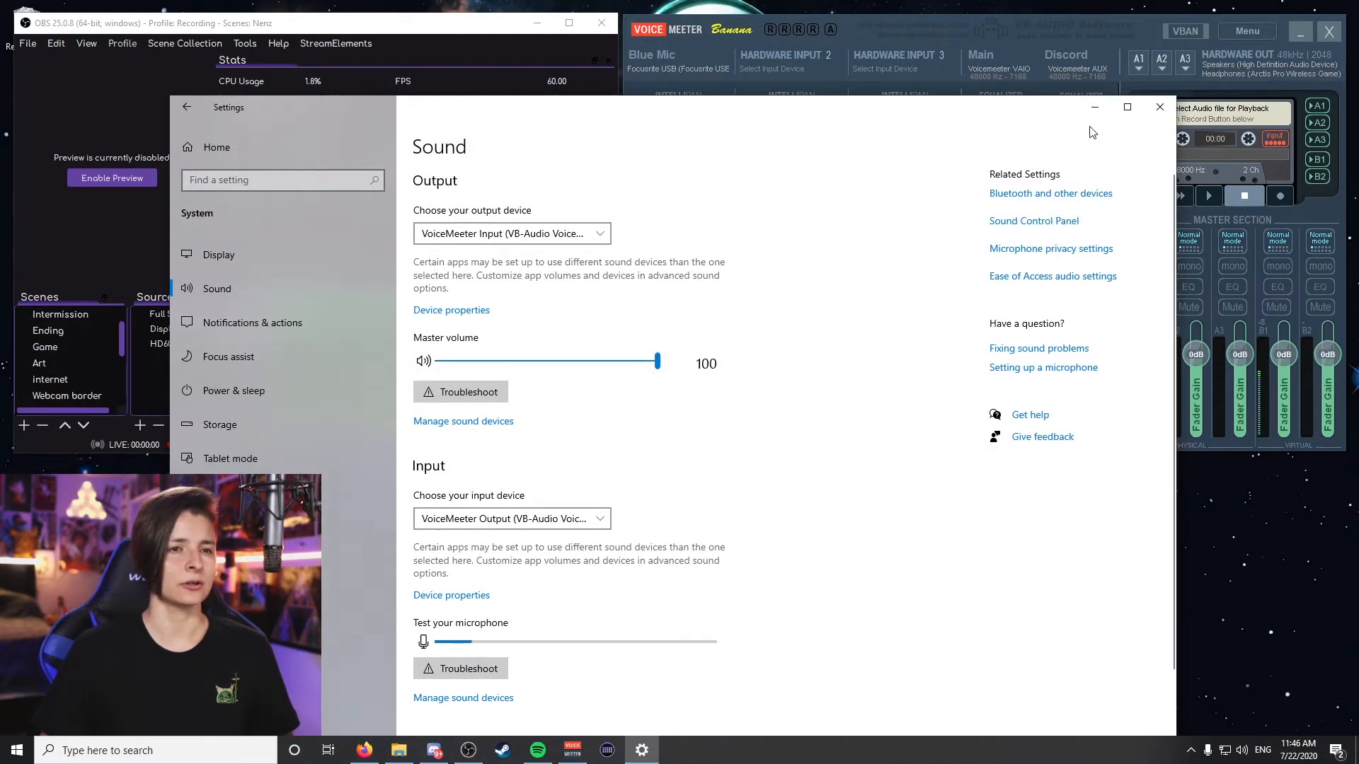
click(1094, 107)
scroll(355, 241, down, 5)
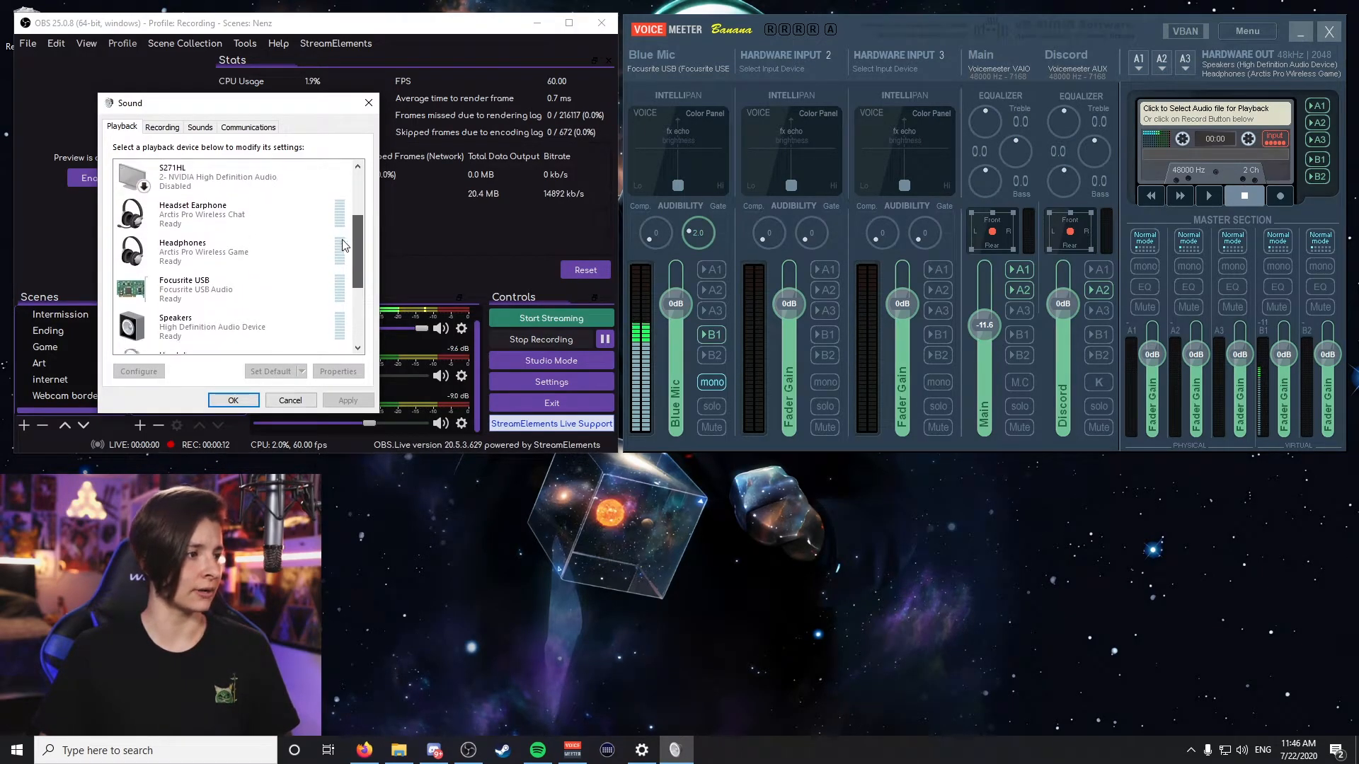
scroll(343, 255, down, 2)
scroll(337, 251, up, 2)
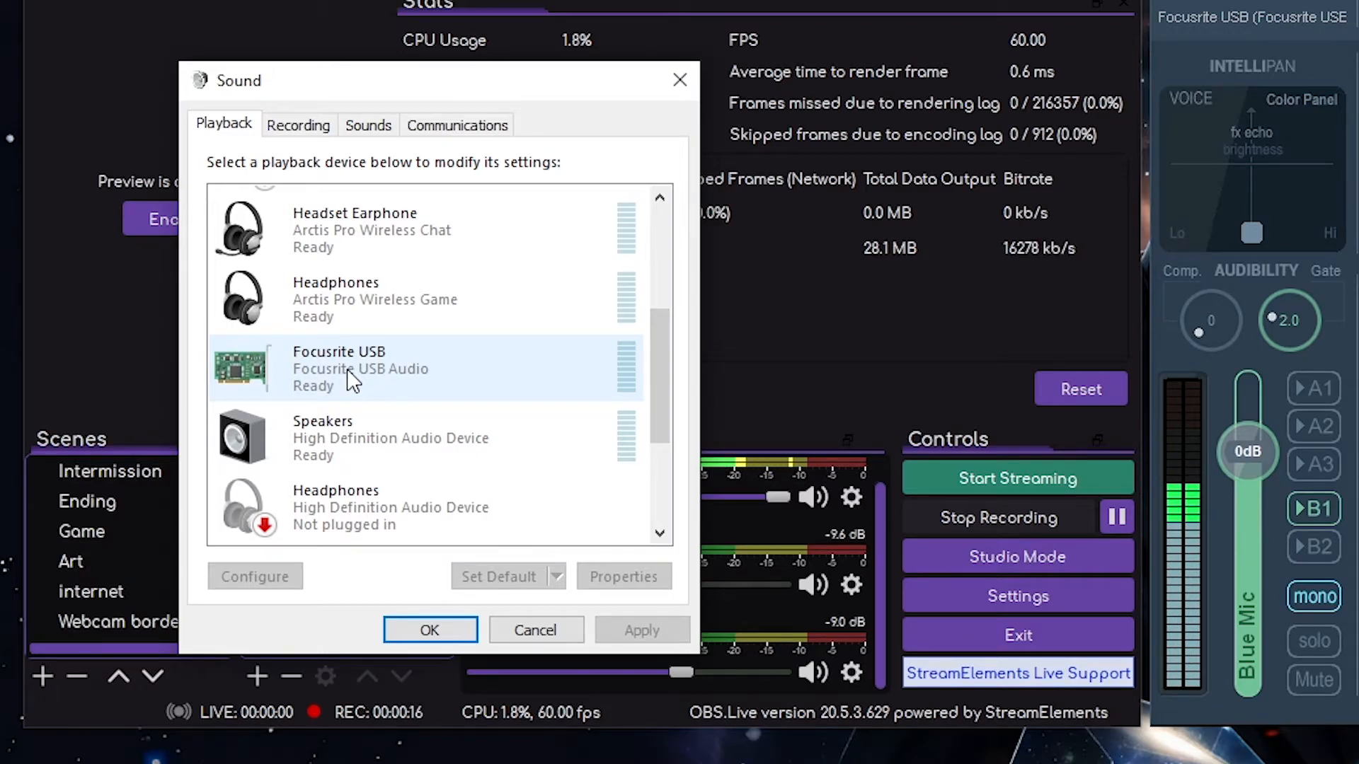
Step: Check the default format options in the Focusrite USB playback device's advanced properties and close the sound dialogs
right_click(349, 378)
click(445, 589)
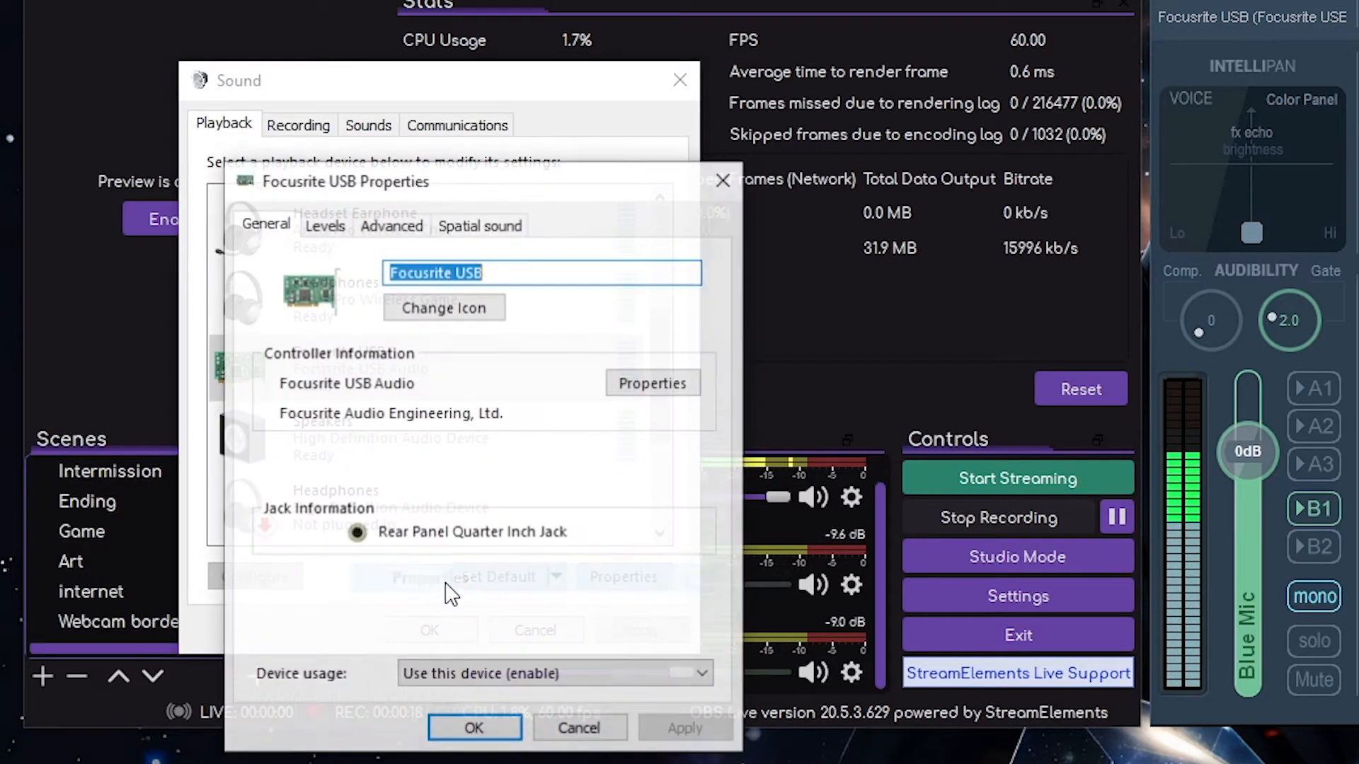
click(391, 225)
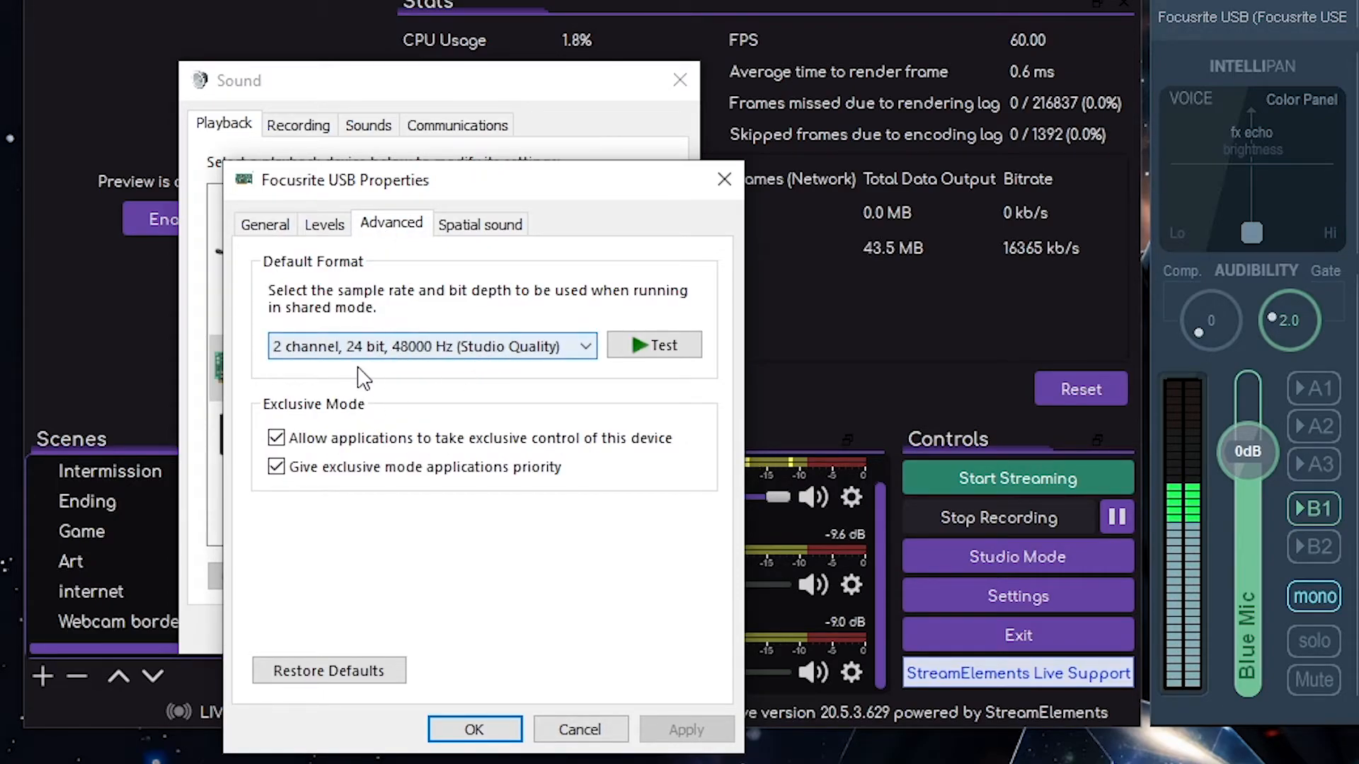
click(395, 344)
click(610, 589)
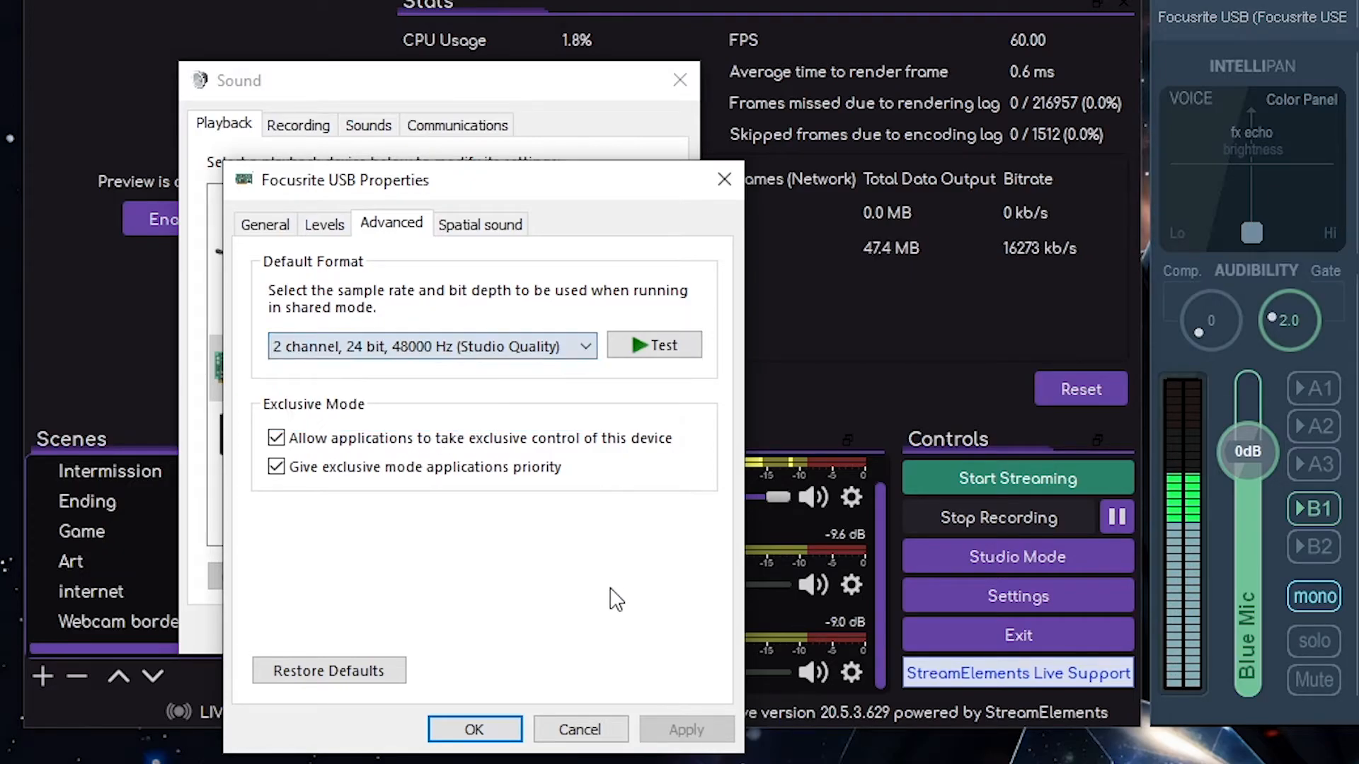
click(456, 729)
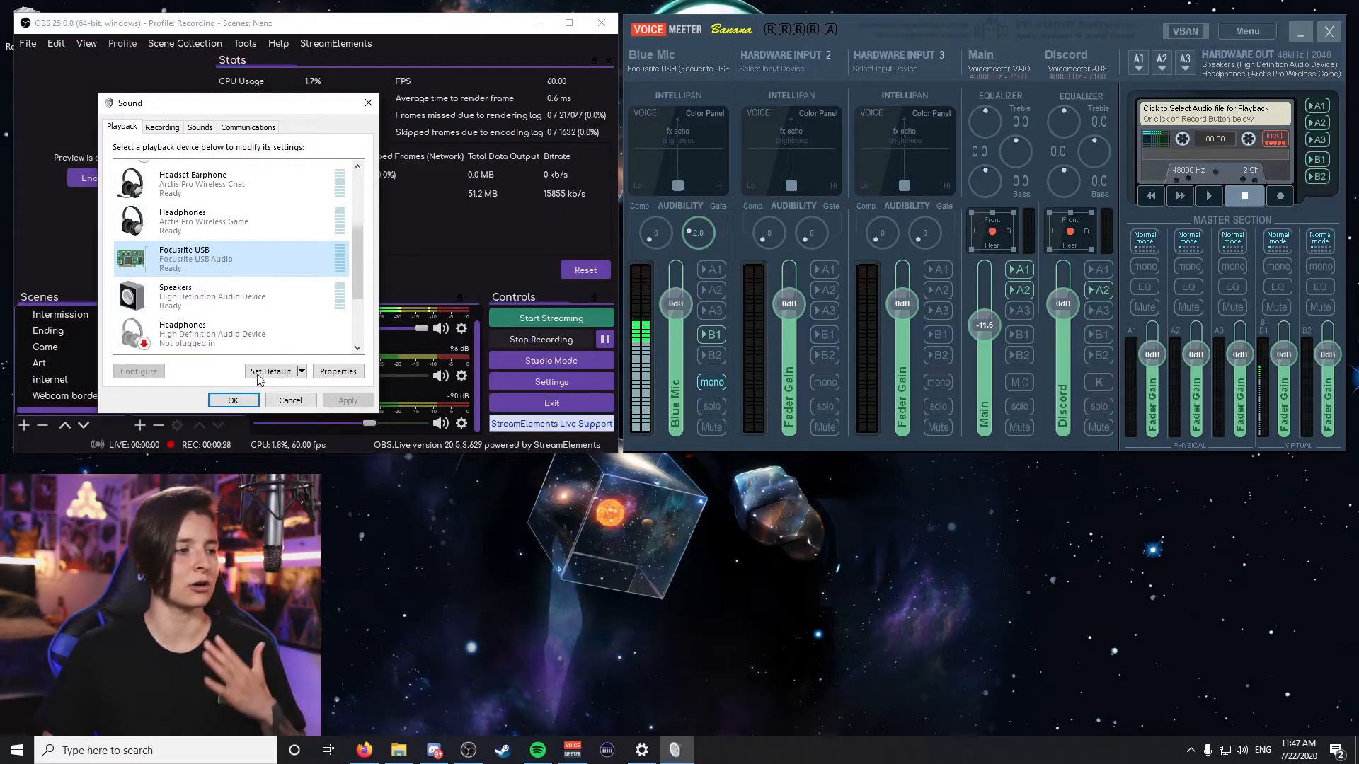
click(233, 400)
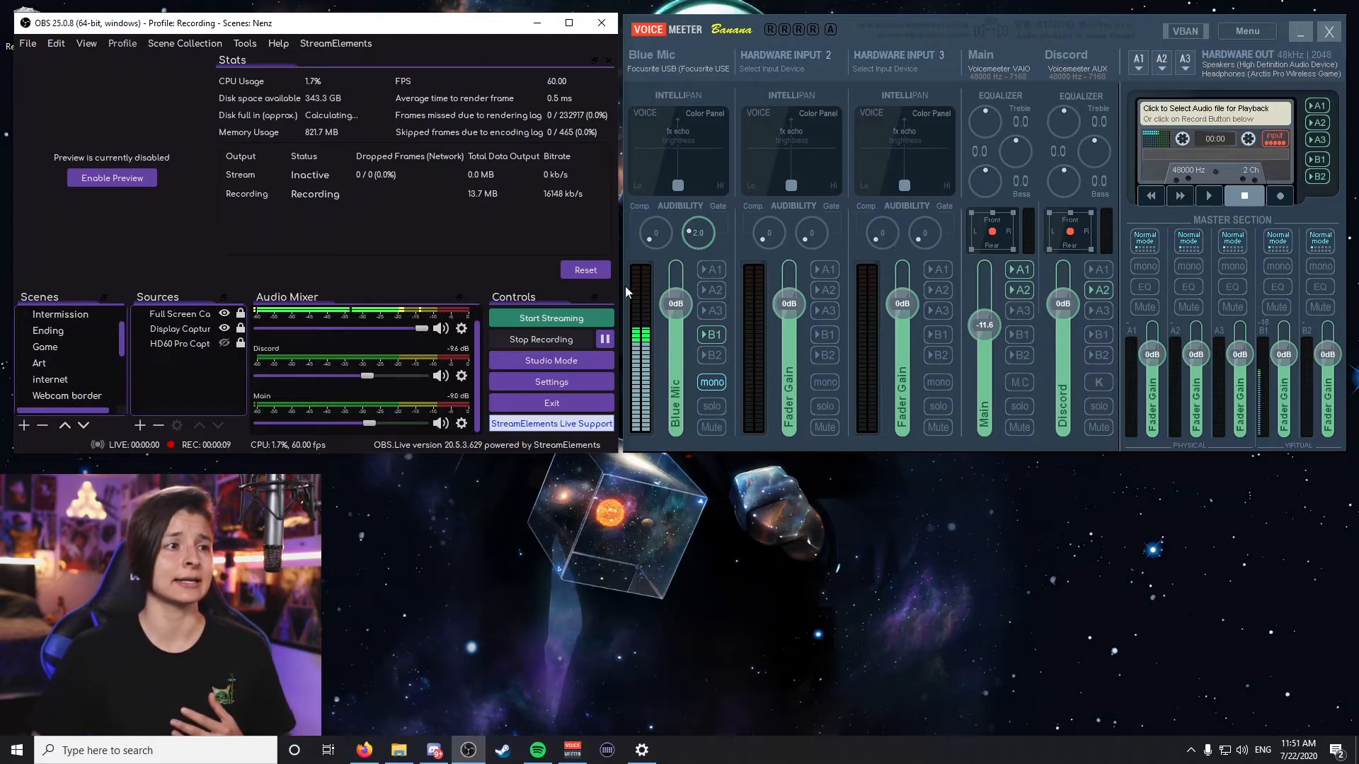
Step: Check the Blue Mic input's available devices and the WDM buffering options in Voicemeeter's system settings
click(665, 63)
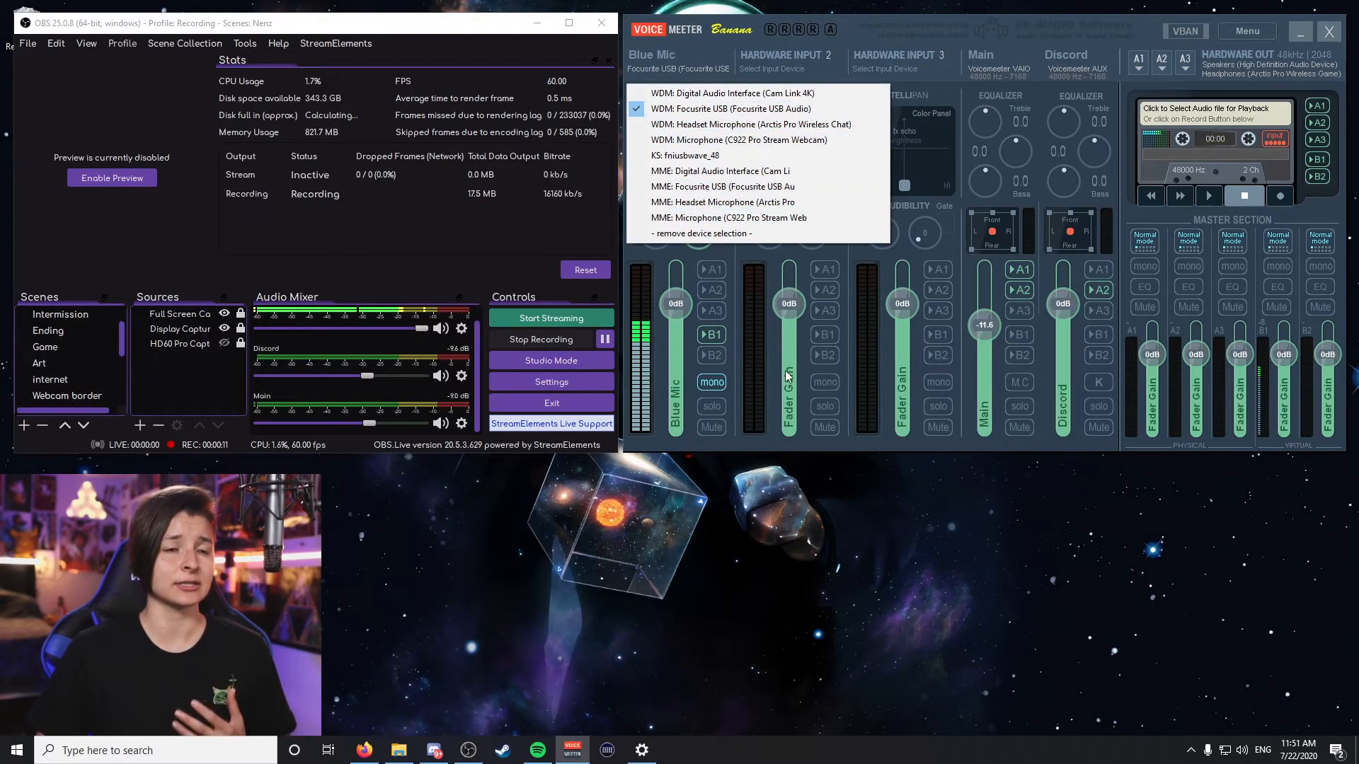
click(821, 593)
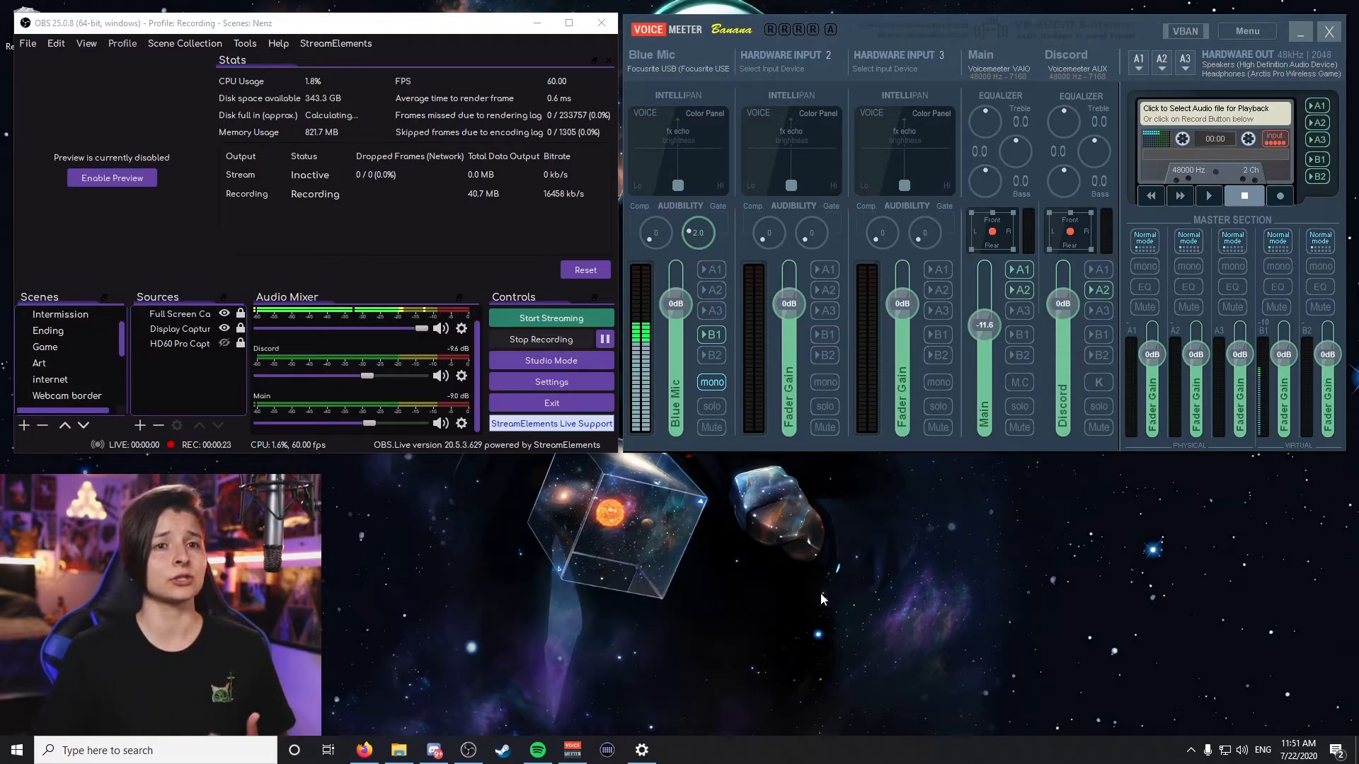
click(1227, 34)
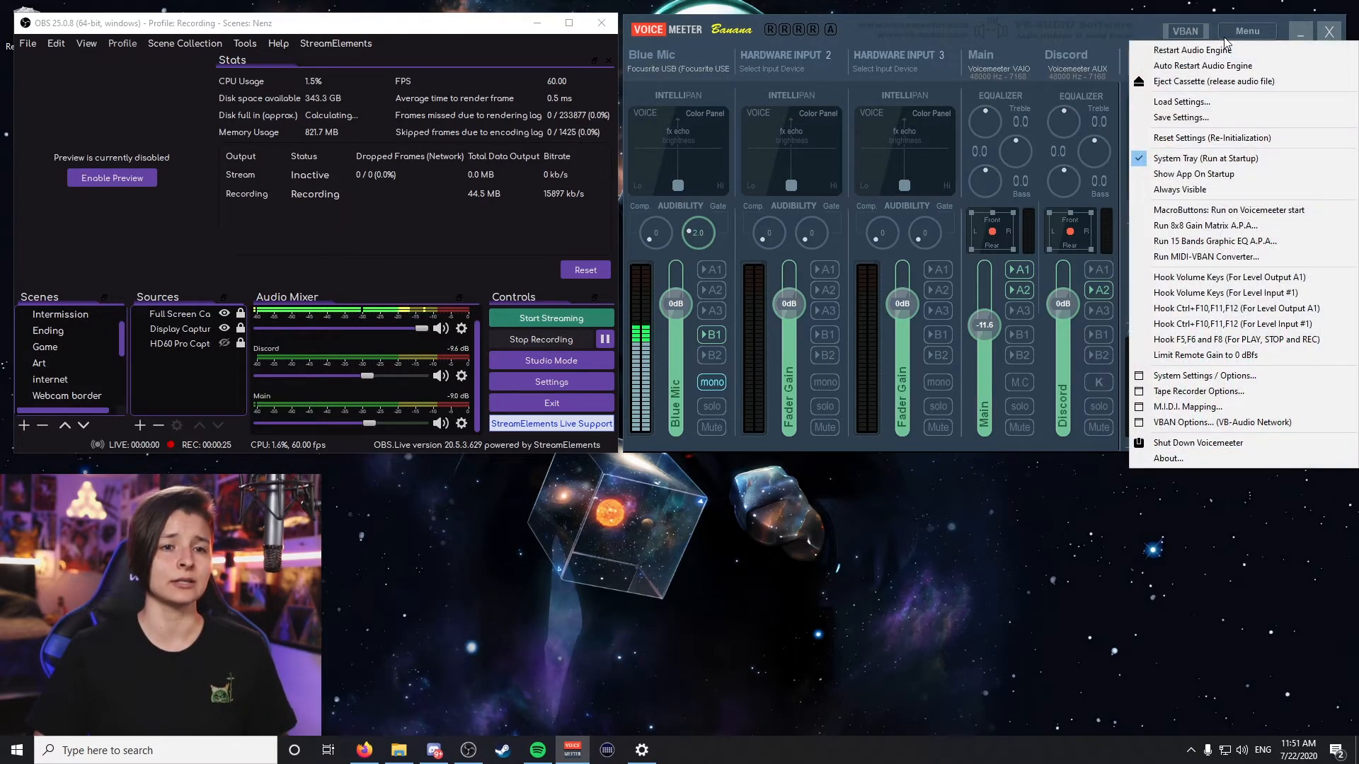
click(1235, 377)
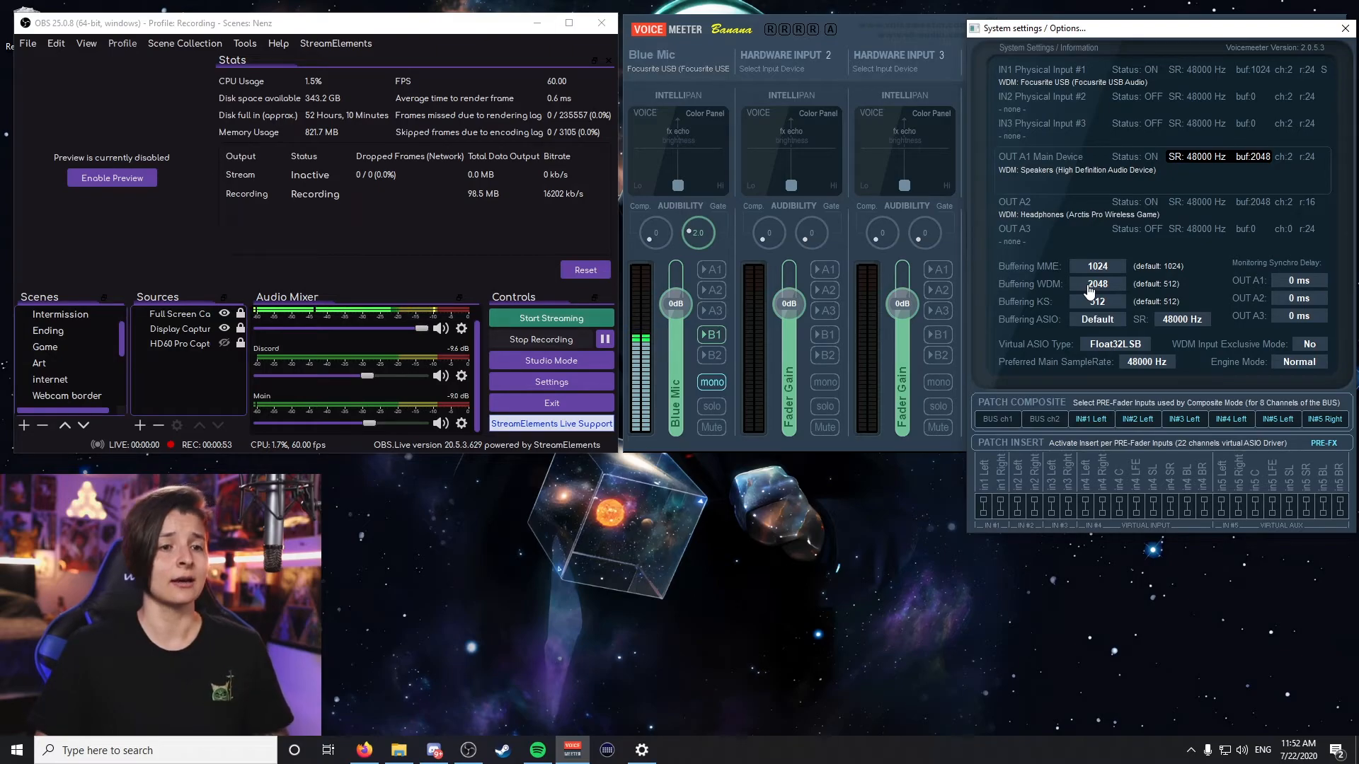
click(1090, 289)
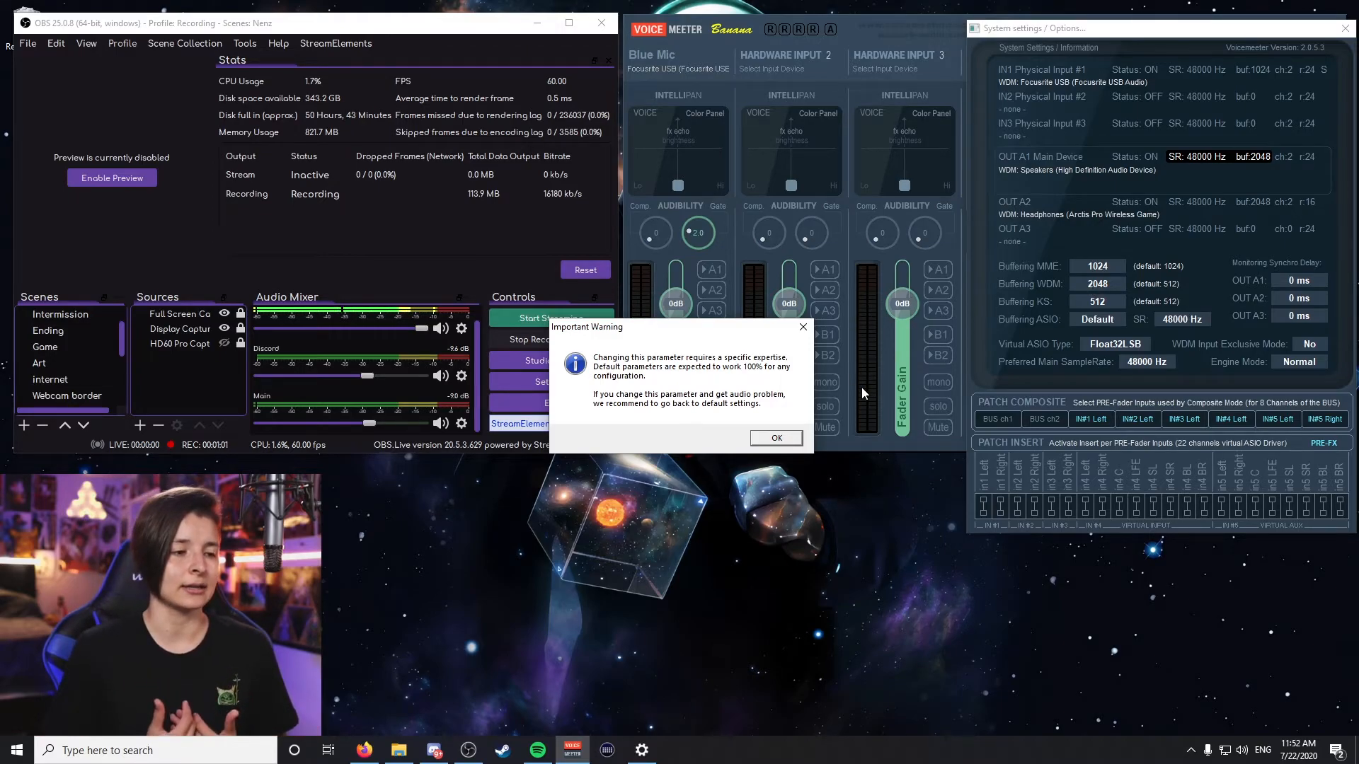
click(789, 441)
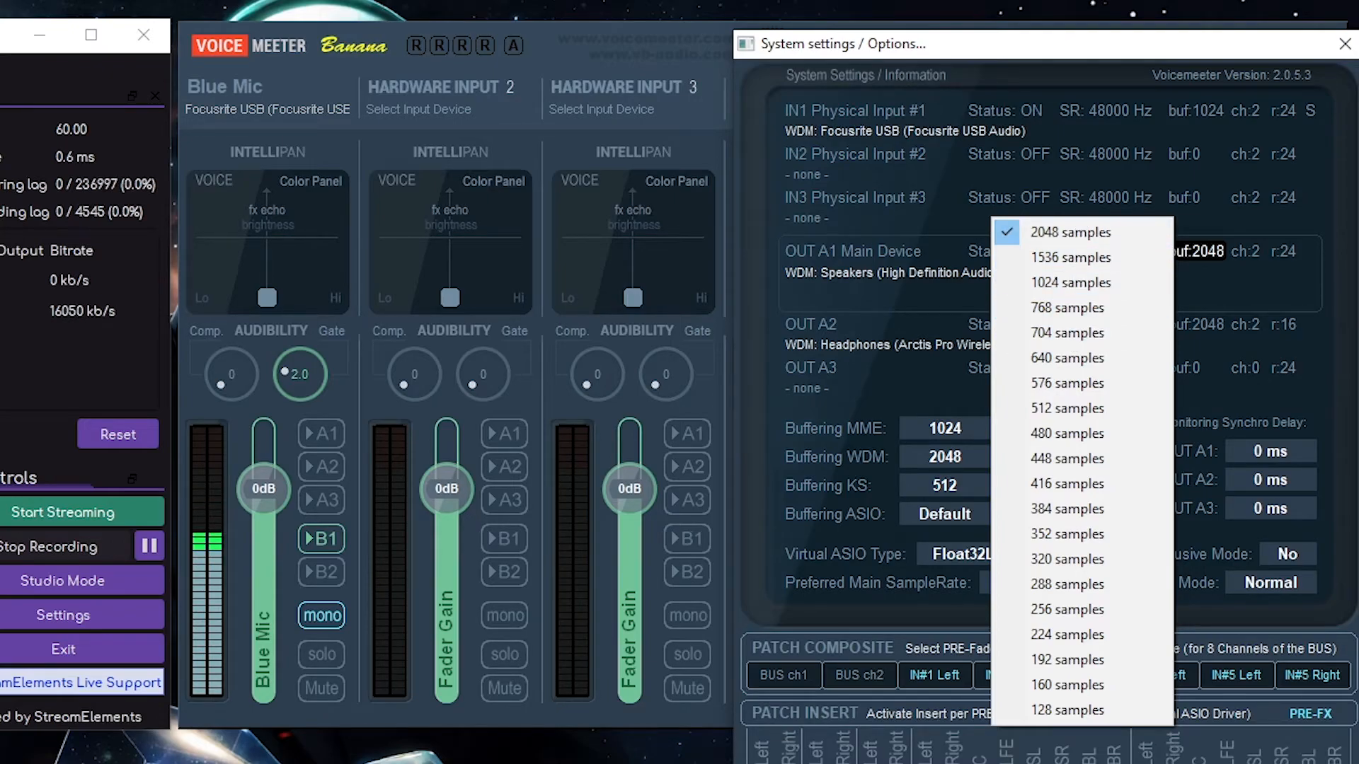
key(Escape)
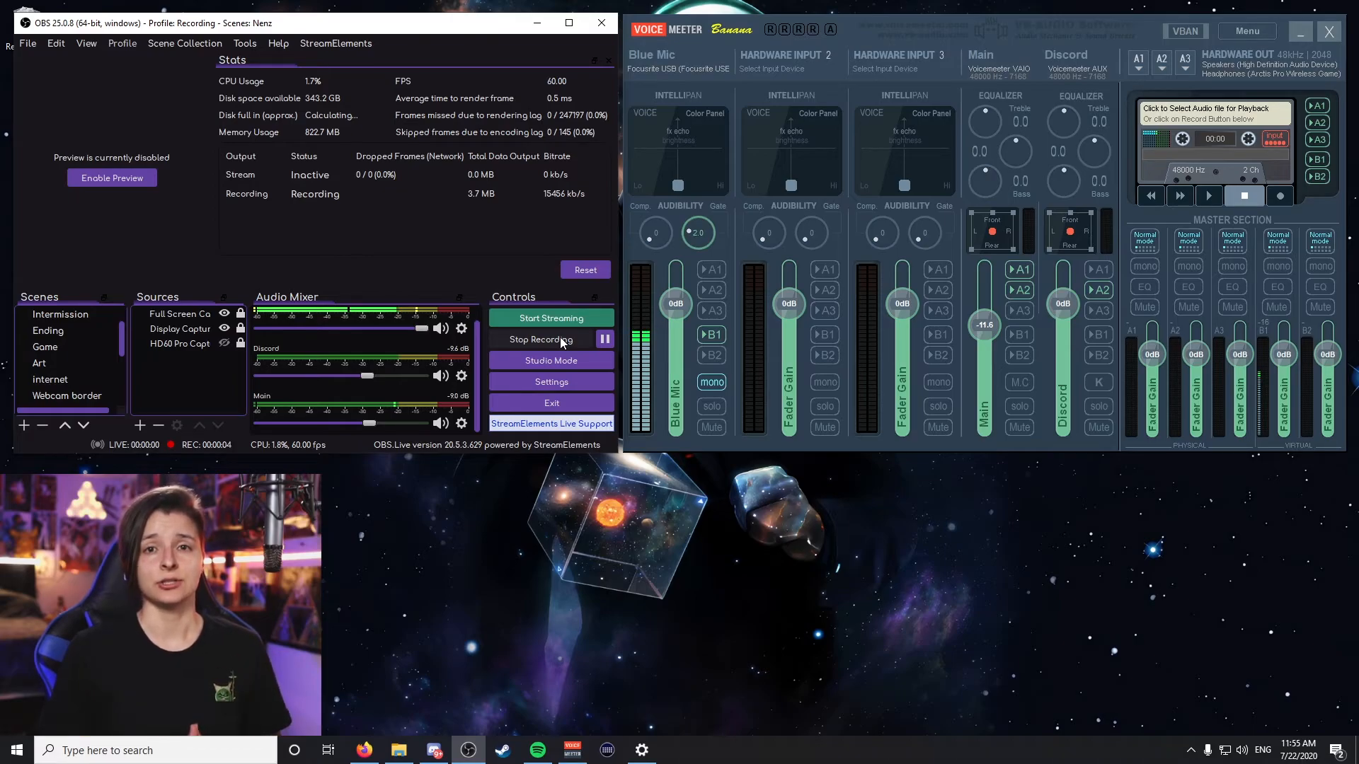
Step: View the dialog for saving the current Voicemeeter settings as an XML file and close it without saving
click(1230, 34)
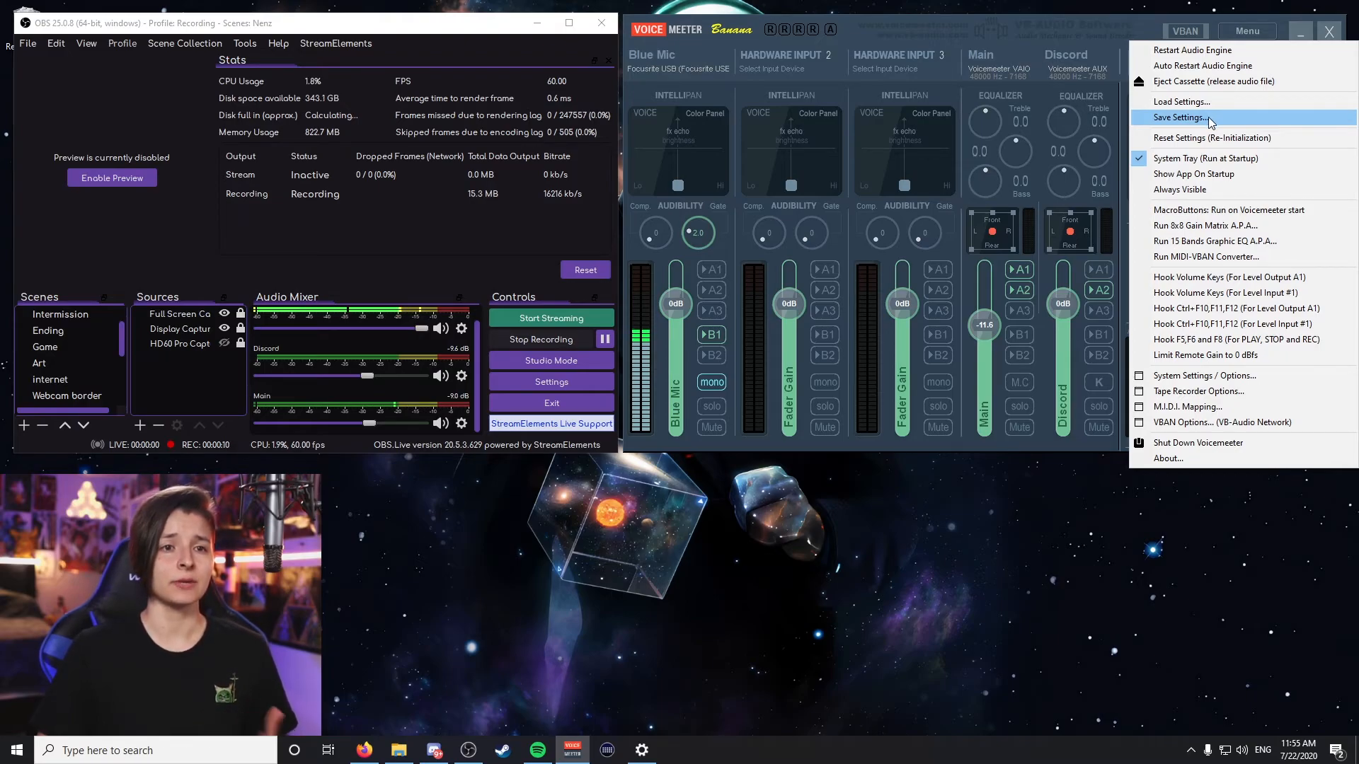
click(1209, 119)
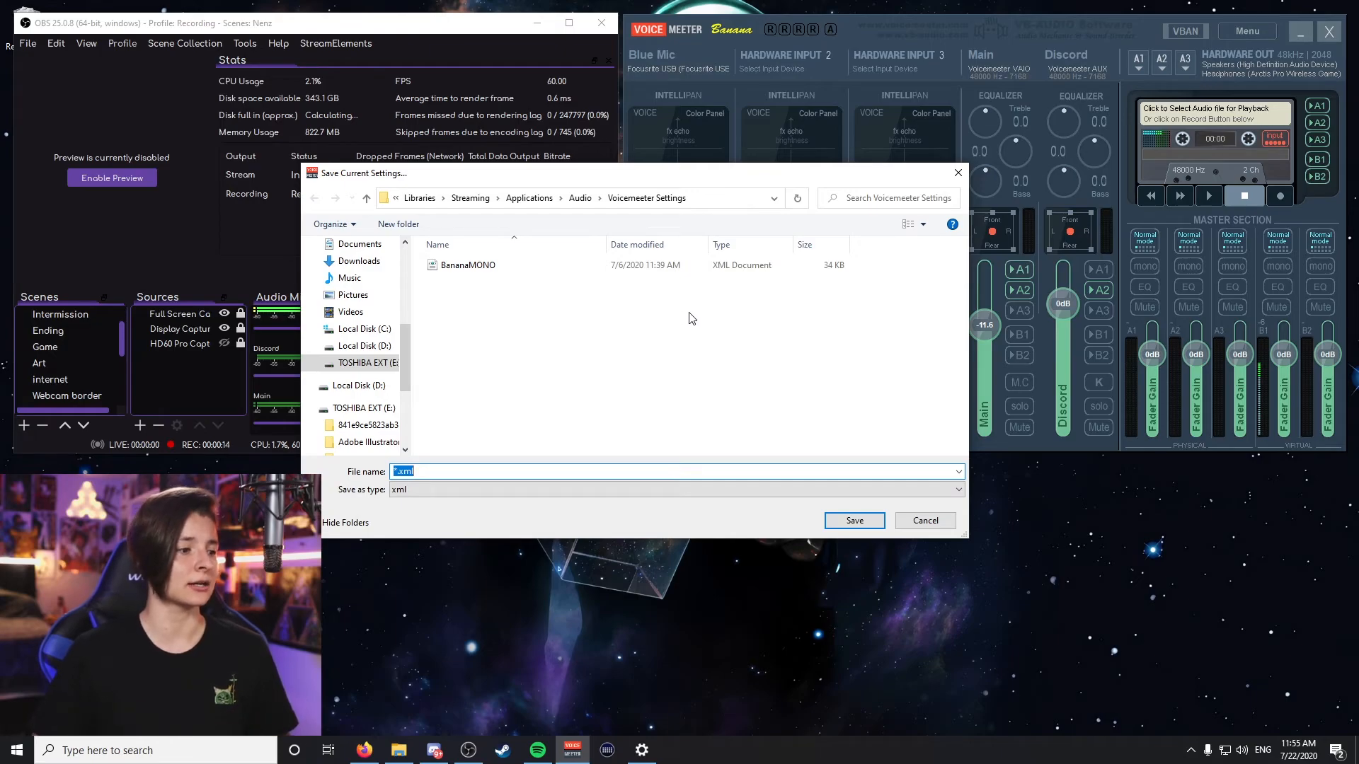
click(957, 173)
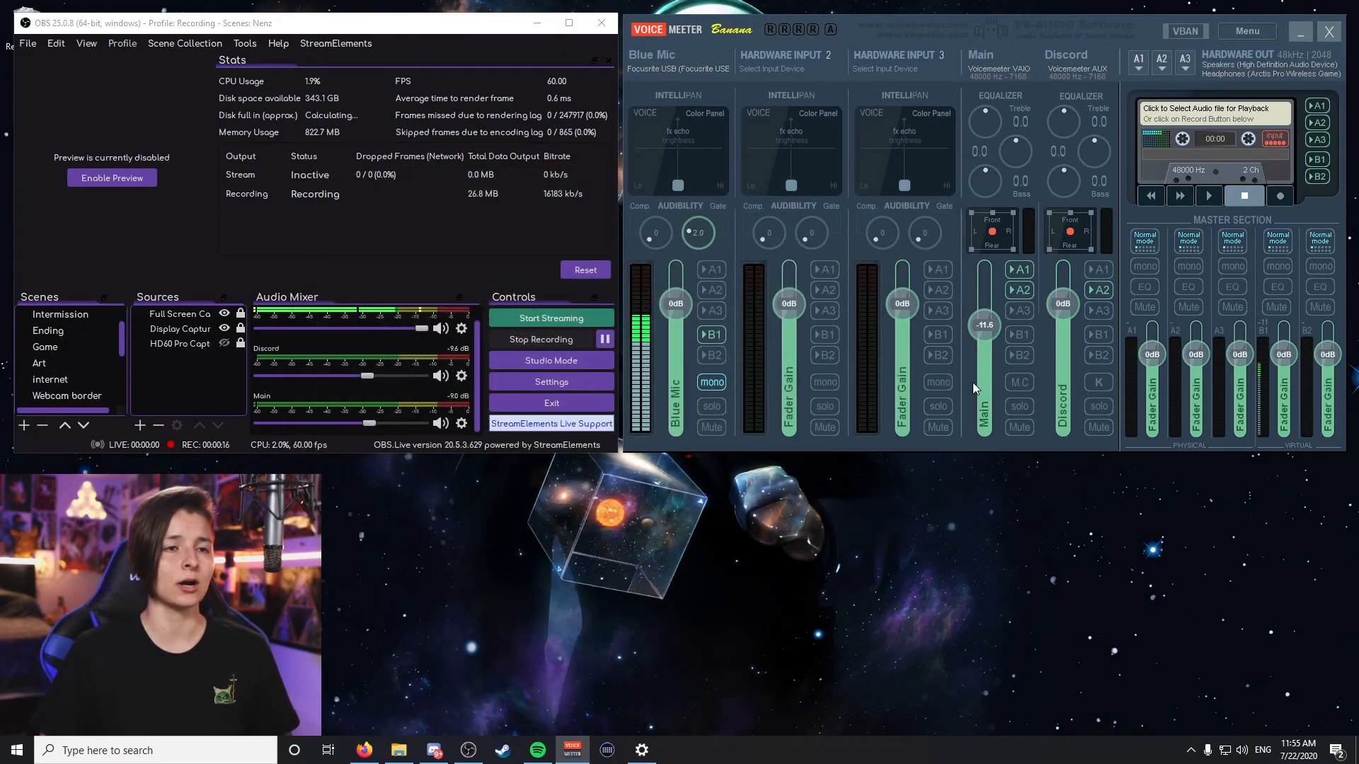